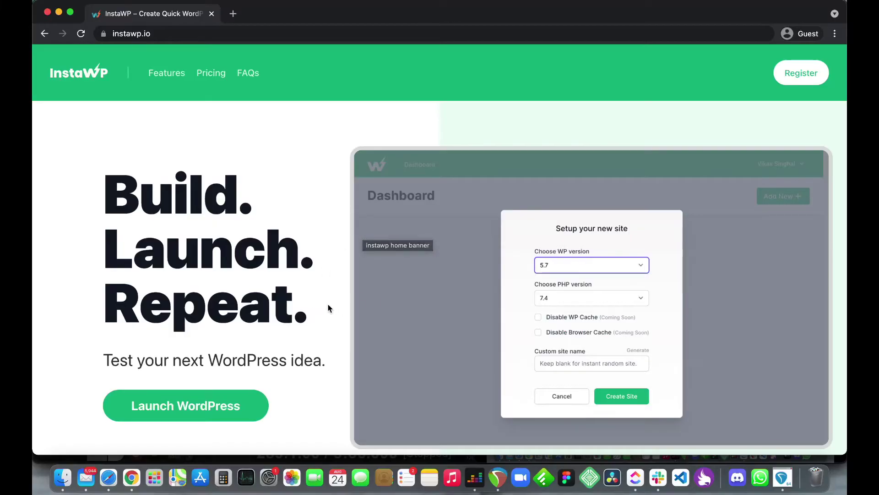
# Step: Scroll the home page past the testimonials to the Amazing Features cards (Instant, Serverless, SSL, Domain)
pyautogui.scroll(-1, 326, 303)
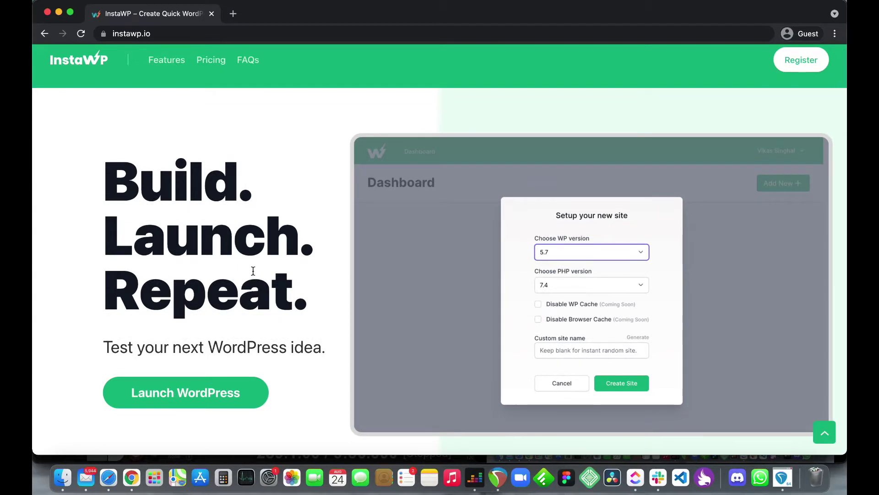
pyautogui.scroll(-6, 276, 270)
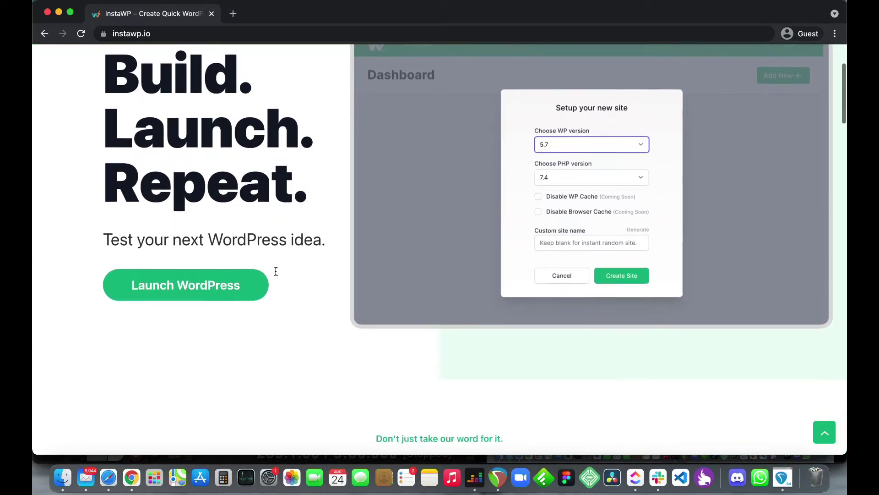
pyautogui.scroll(-5, 276, 271)
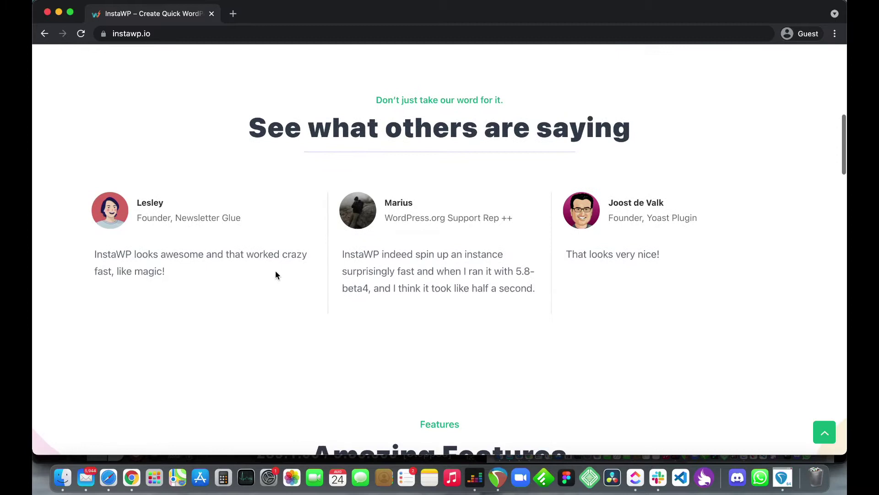
pyautogui.scroll(-5, 276, 274)
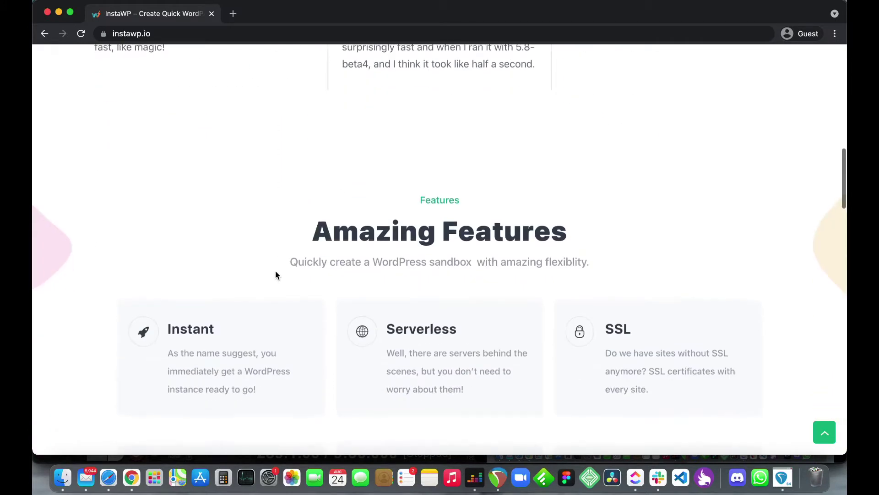
pyautogui.scroll(-1, 276, 274)
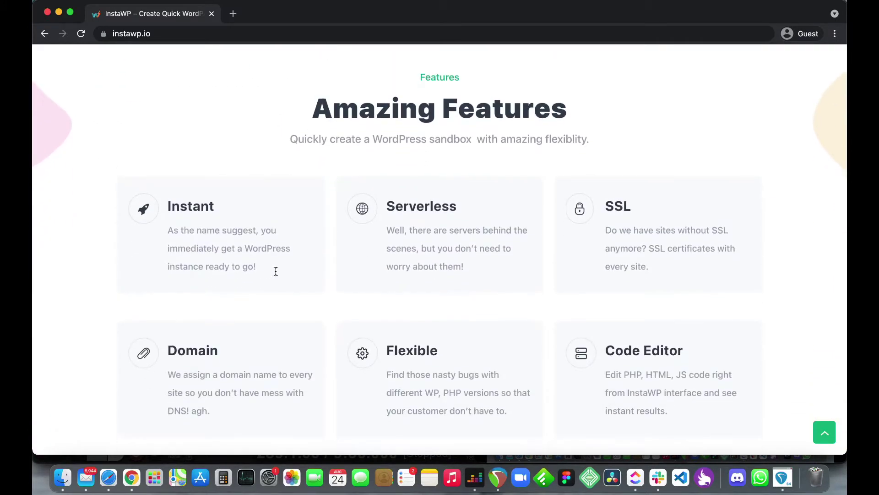
pyautogui.scroll(-1, 276, 272)
pyautogui.scroll(1, 276, 271)
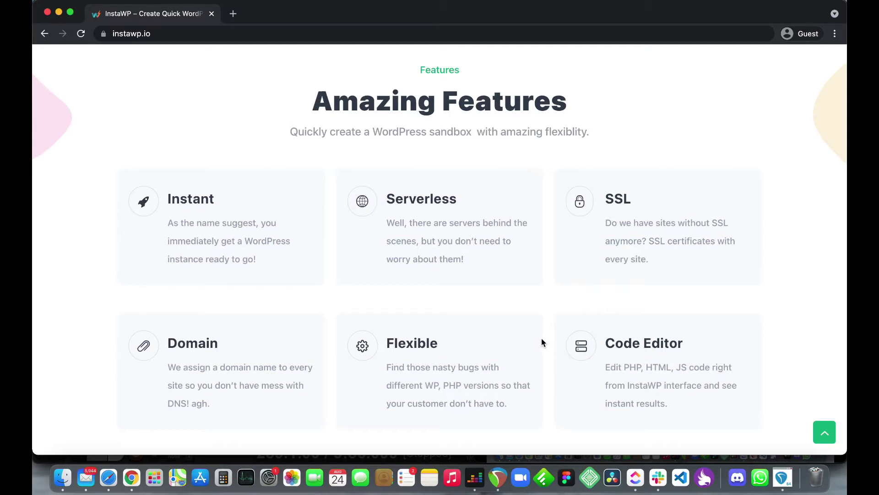
# Step: Scroll down the landing page to review the pricing plan card
pyautogui.scroll(-5, 542, 340)
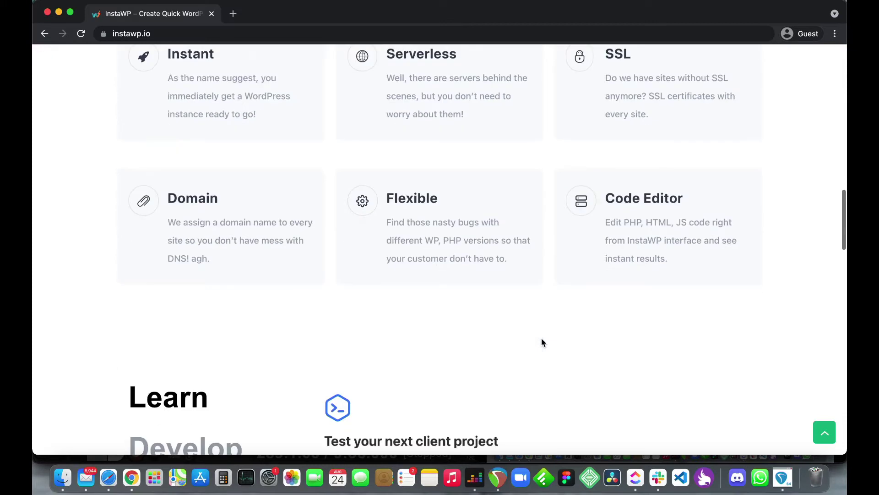
pyautogui.scroll(-7, 541, 342)
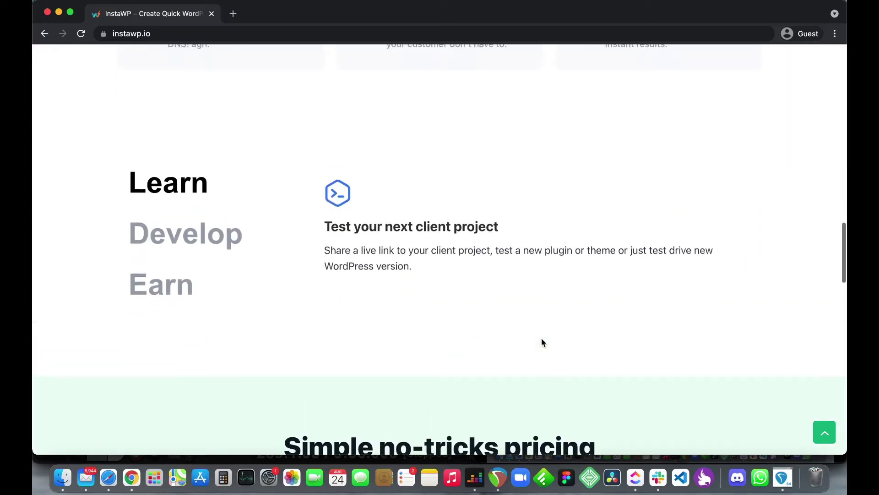
pyautogui.scroll(-4, 542, 342)
pyautogui.scroll(2, 541, 342)
pyautogui.scroll(-3, 541, 342)
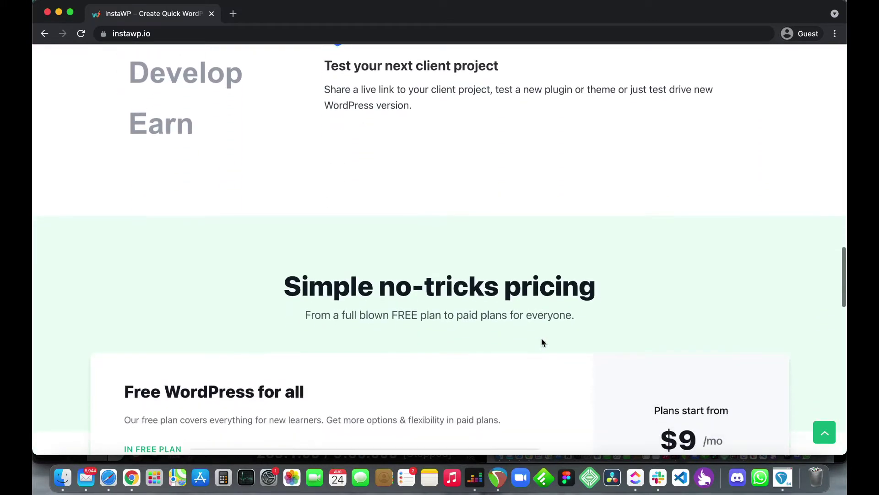
pyautogui.scroll(-5, 541, 342)
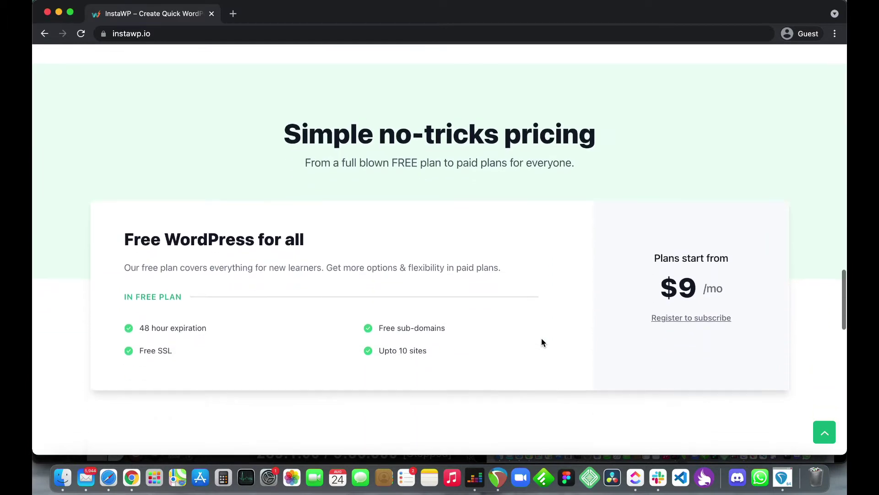
pyautogui.scroll(-2, 541, 342)
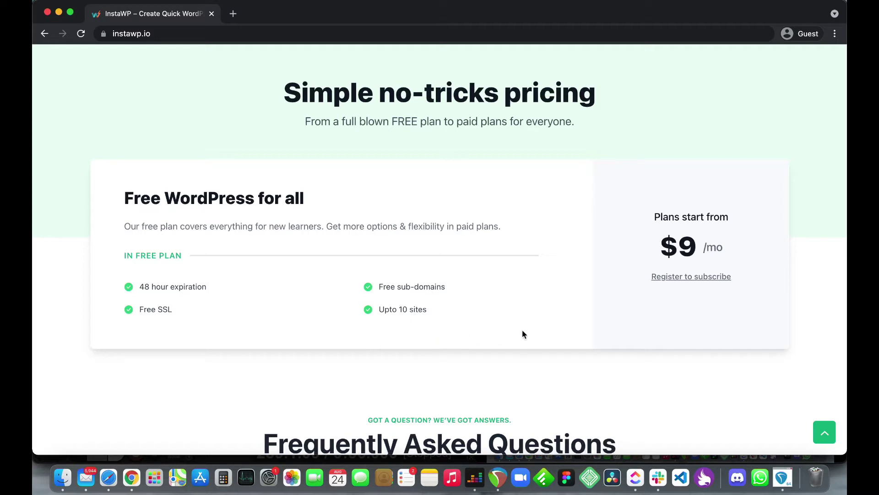
# Step: Scroll through the FAQs and footer, then back up the page
pyautogui.scroll(-2, 543, 333)
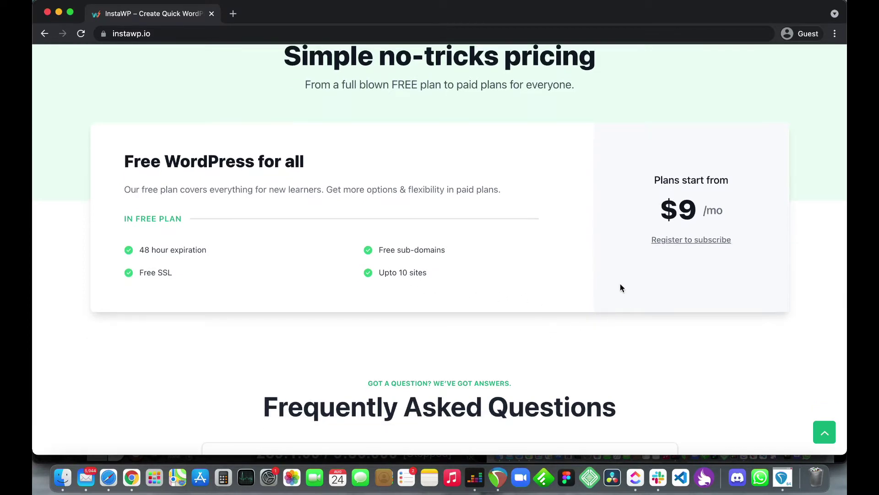
pyautogui.scroll(-1, 619, 284)
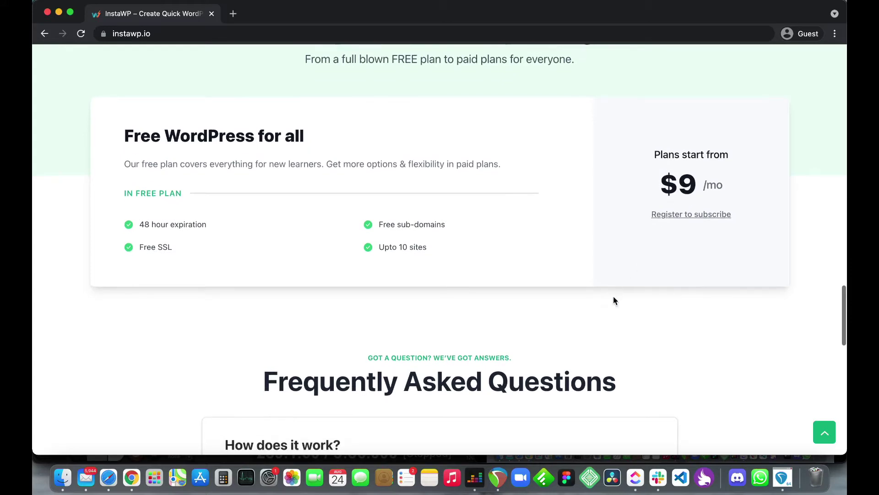
pyautogui.scroll(-10, 612, 302)
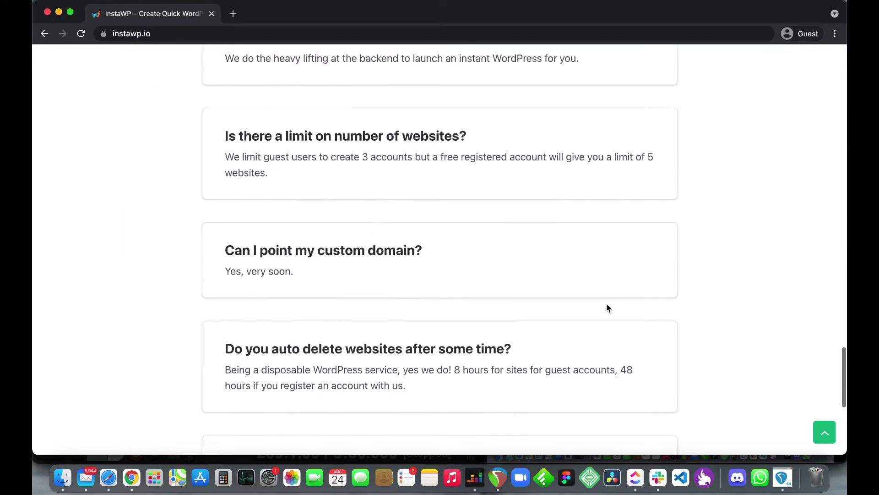
pyautogui.scroll(-8, 608, 308)
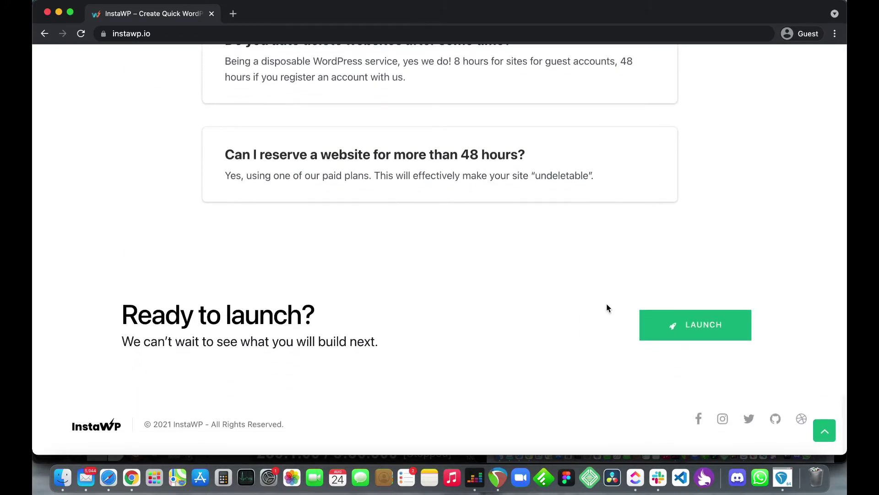
pyautogui.scroll(20, 607, 303)
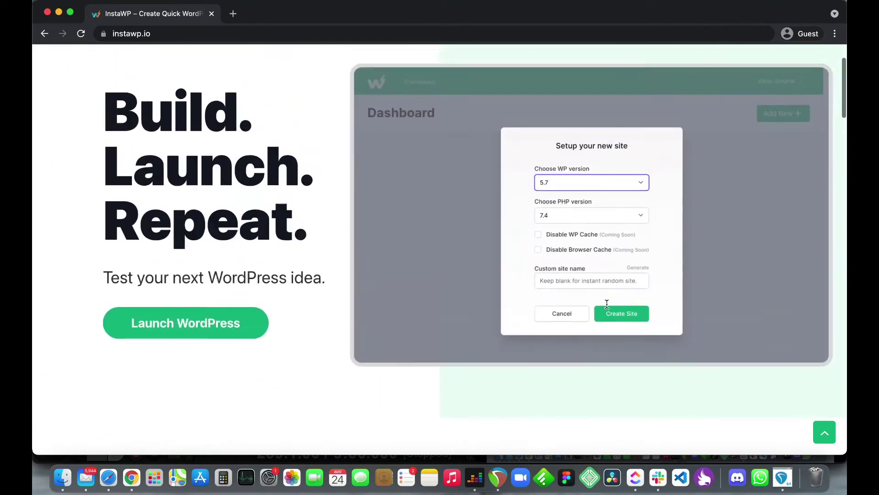
pyautogui.scroll(2, 606, 303)
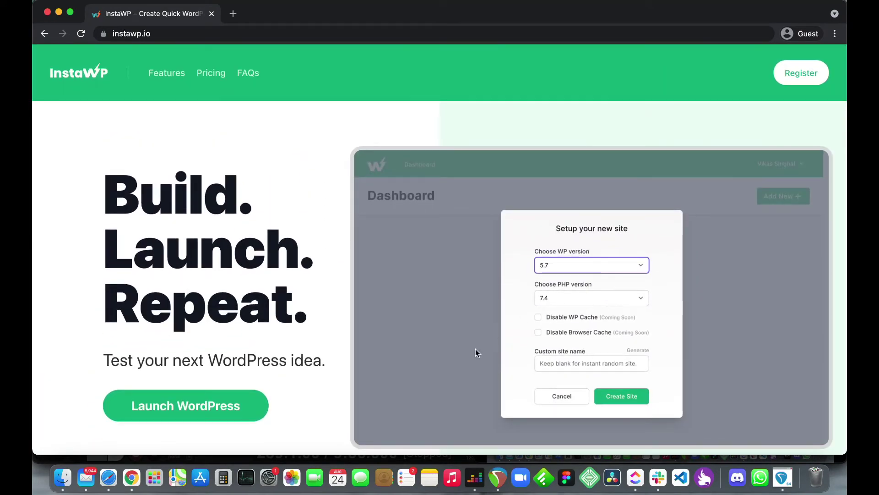
pyautogui.scroll(-2, 396, 385)
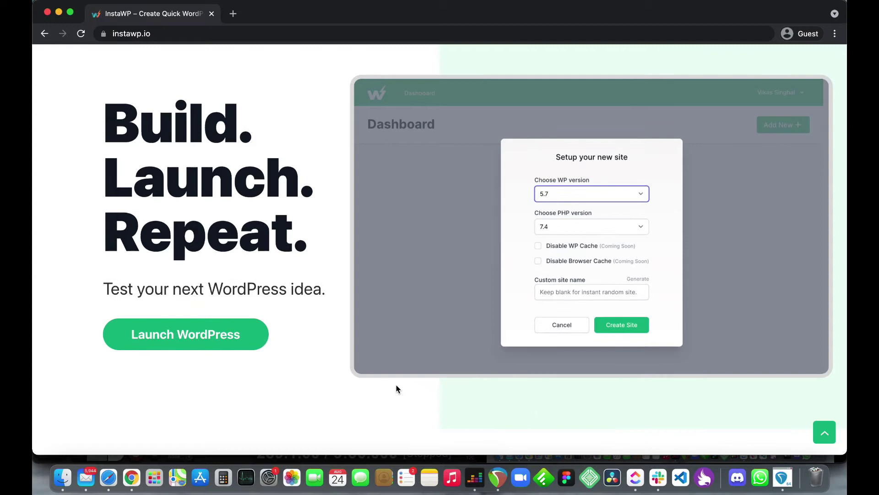
pyautogui.scroll(-1, 396, 389)
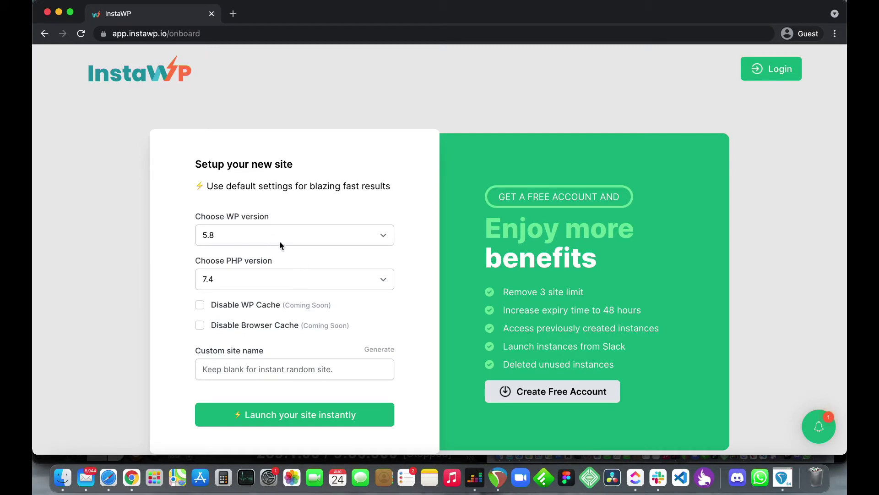
# Step: Check the WordPress and PHP version lists, keeping WP 5.8 and PHP 7.4
pyautogui.scroll(-2, 280, 241)
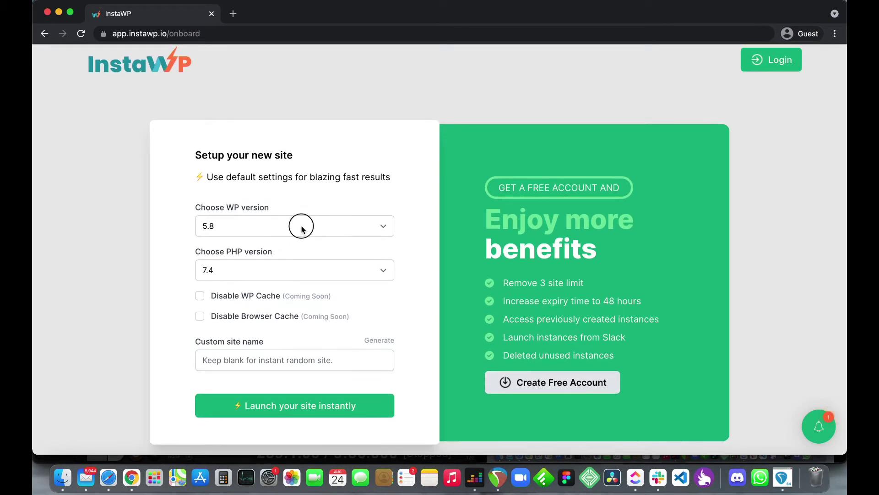
pyautogui.click(302, 228)
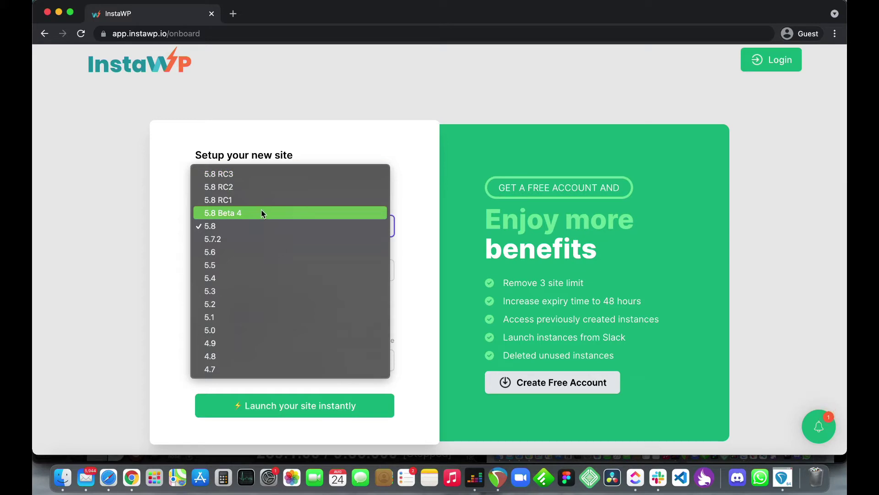
pyautogui.click(168, 315)
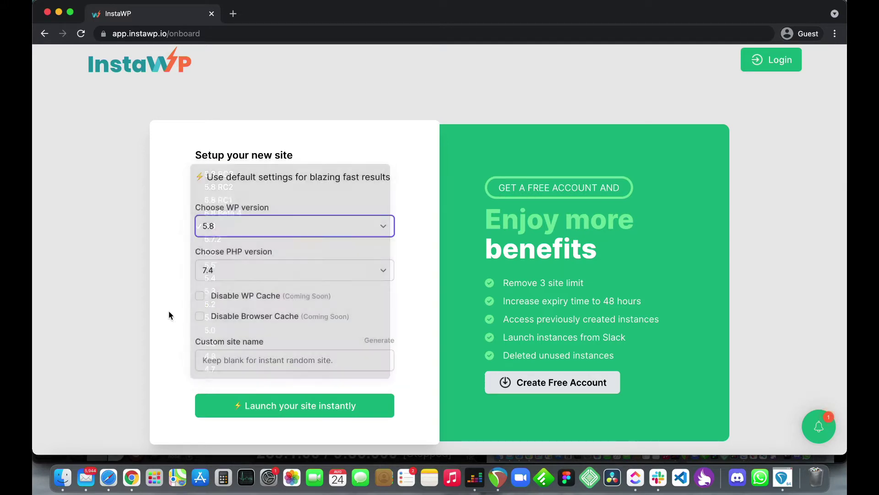
pyautogui.click(243, 270)
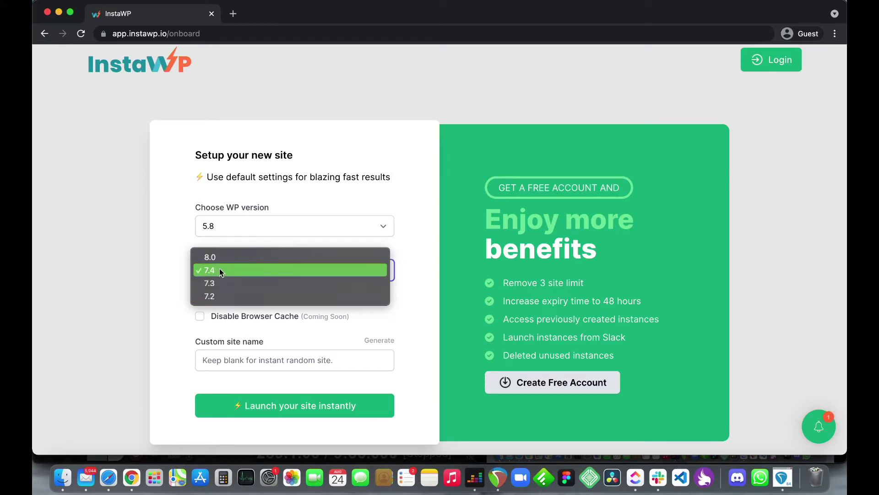
pyautogui.click(160, 300)
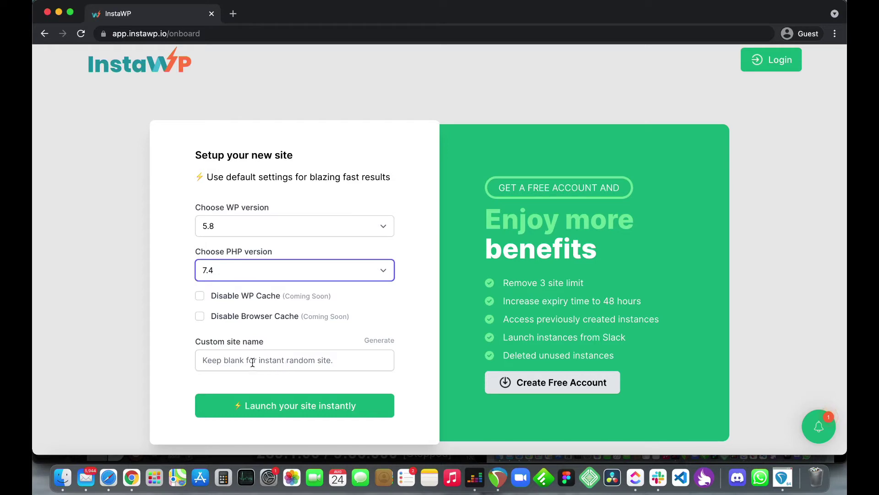
# Step: Enter site1 as the custom site name
pyautogui.click(252, 362)
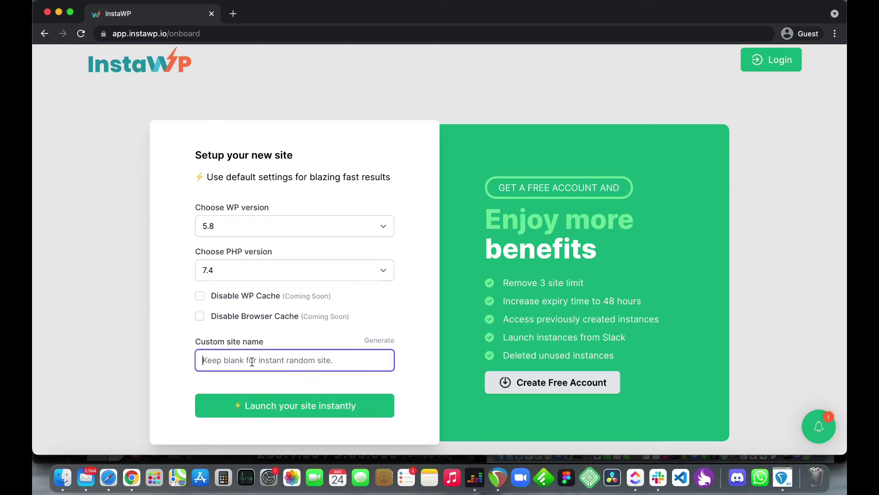
pyautogui.write('si')
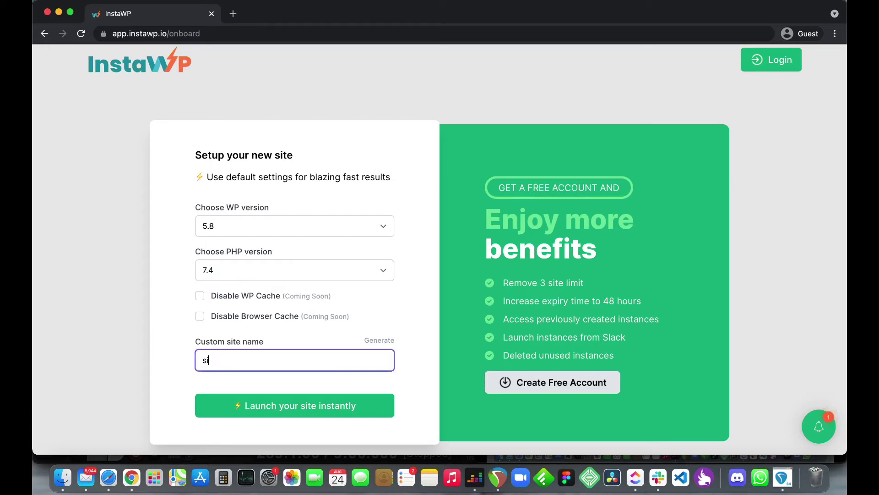
pyautogui.write('te1')
# Step: Launch site1 and wait for its credentials at site1.us.instawp.xyz to appear
pyautogui.click(329, 410)
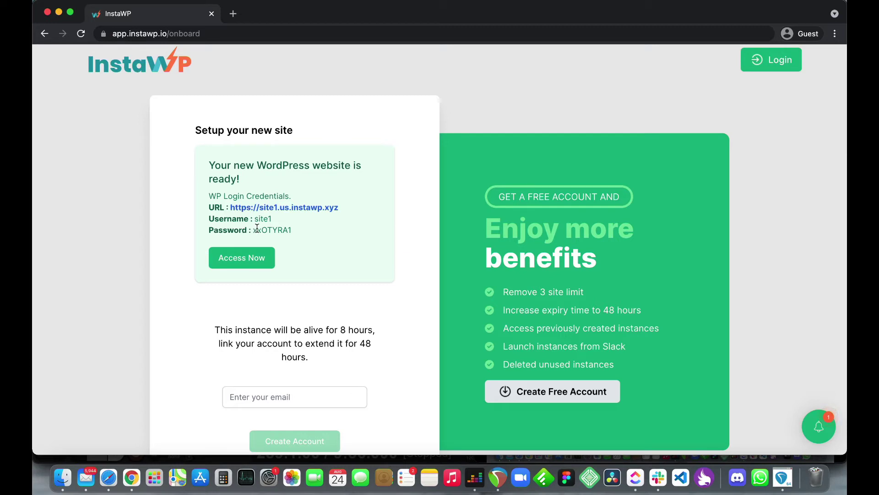
pyautogui.scroll(-1, 259, 227)
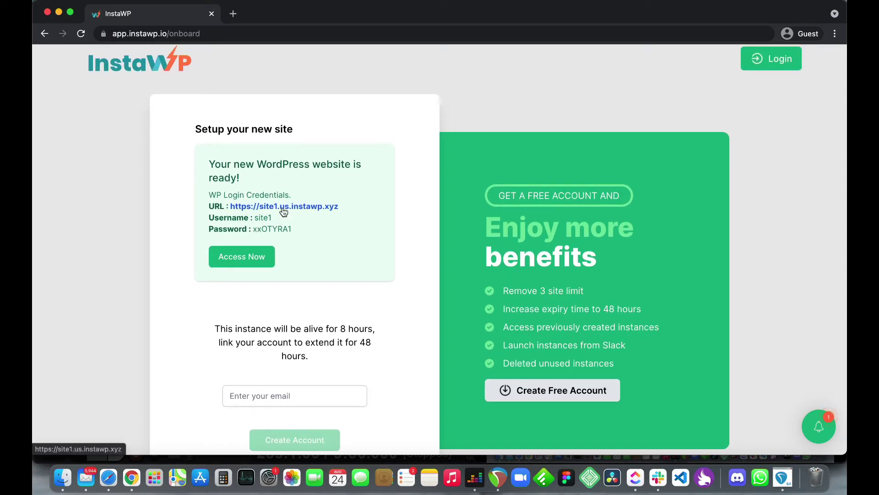
# Step: Open the site1.us.instawp.xyz link in a new tab and put the cursor in its address
pyautogui.rightClick(283, 211)
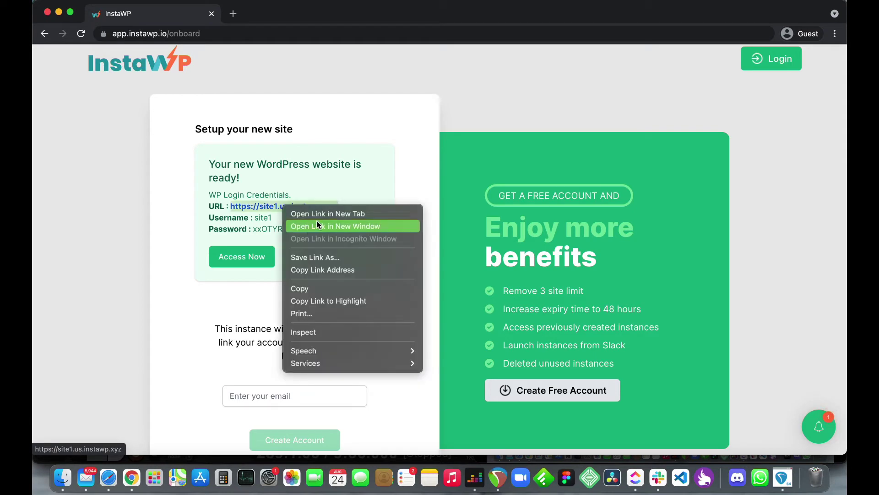
pyautogui.click(316, 214)
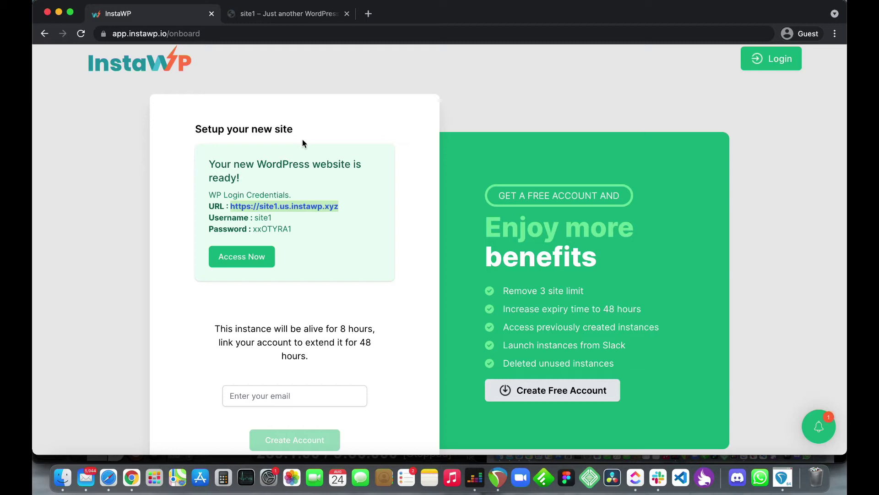
pyautogui.click(283, 11)
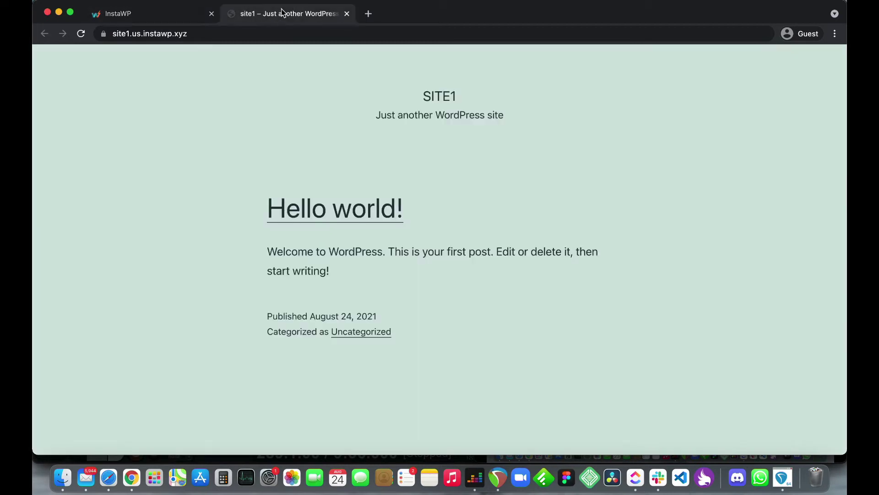
pyautogui.click(264, 34)
pyautogui.click(262, 33)
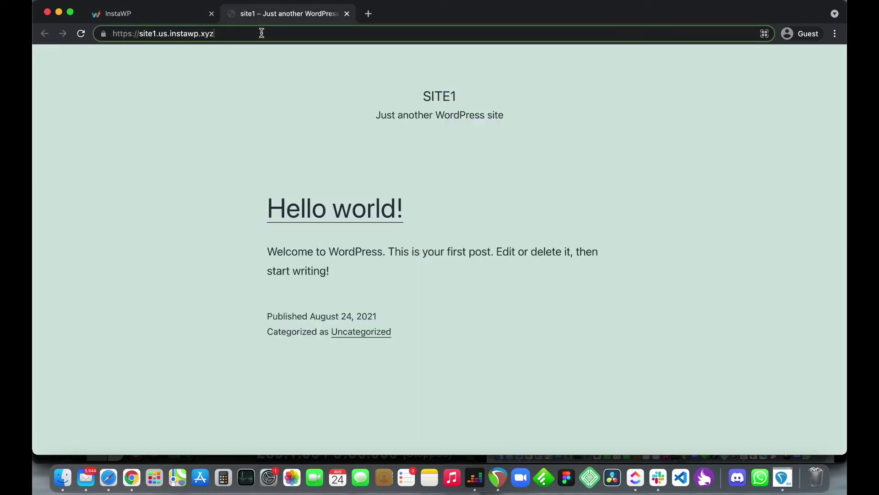
# Step: Load site1's /wp-admin login page and paste in the username from InstaWP
pyautogui.write('/wp-admin')
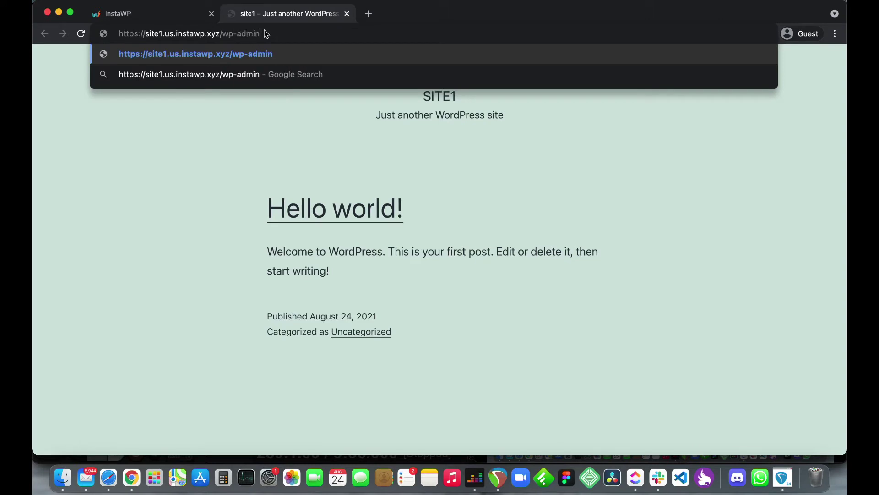
pyautogui.press('Return')
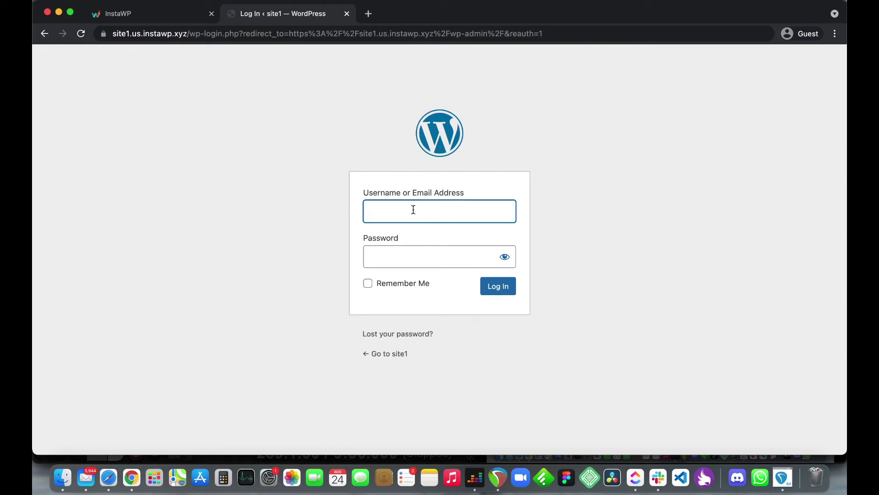
pyautogui.click(158, 21)
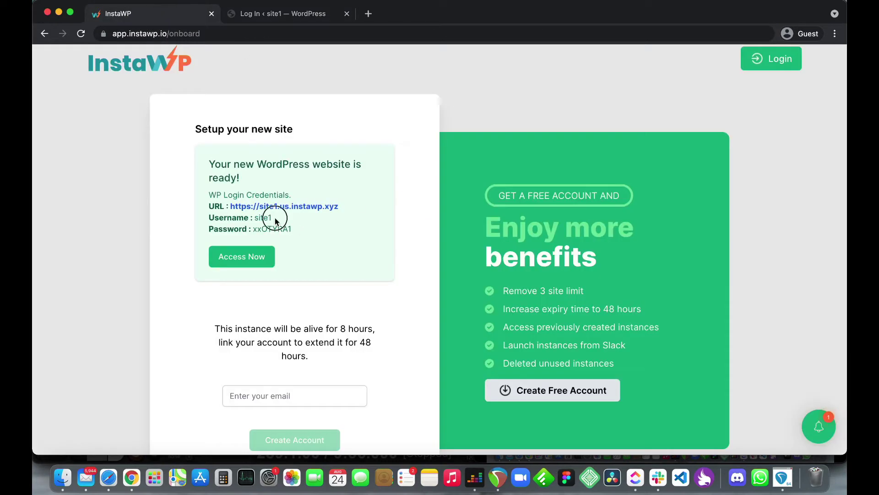
pyautogui.moveTo(275, 218); pyautogui.dragTo(255, 218)
pyautogui.press('super+c')
pyautogui.click(266, 21)
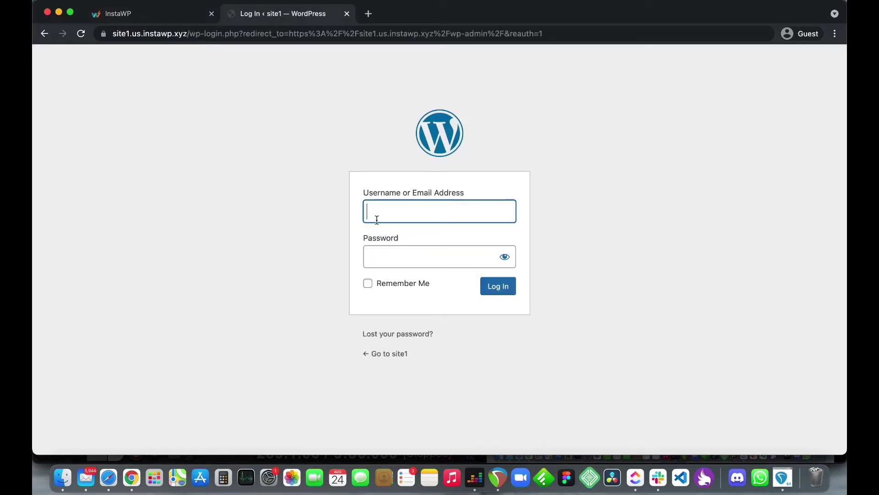
pyautogui.press('super+v')
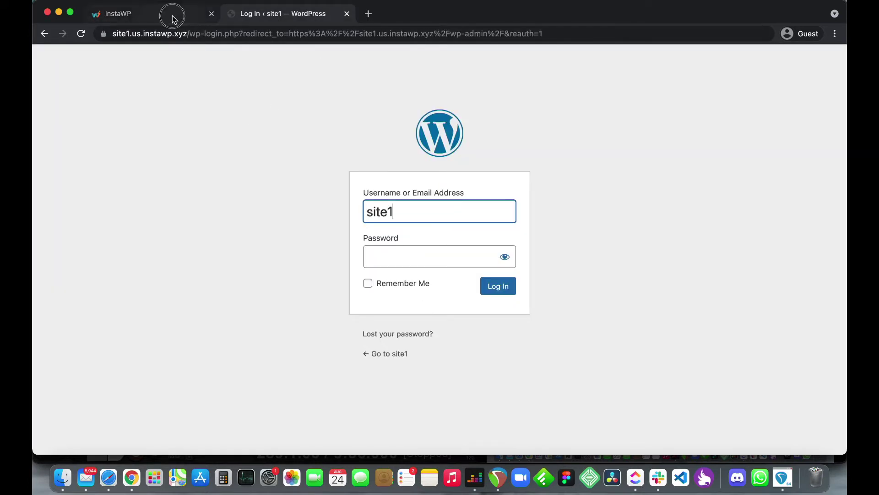
# Step: Copy the generated site password into the login form and log in to site1
pyautogui.click(172, 17)
pyautogui.moveTo(300, 229); pyautogui.dragTo(254, 233)
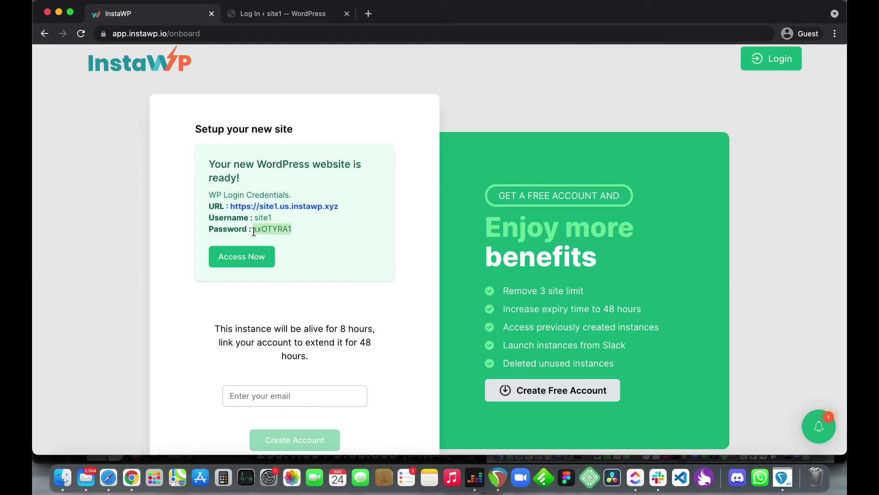
pyautogui.press('super+c')
pyautogui.click(283, 14)
pyautogui.click(408, 249)
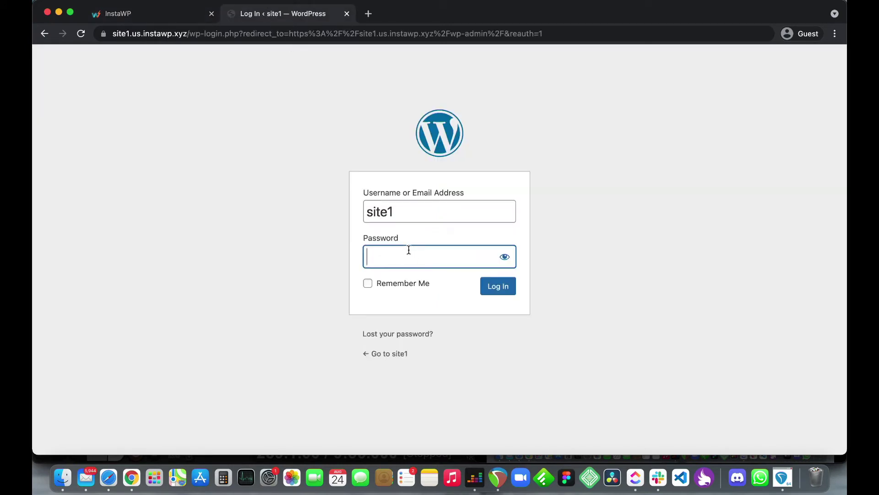
pyautogui.press('super+v')
pyautogui.click(502, 295)
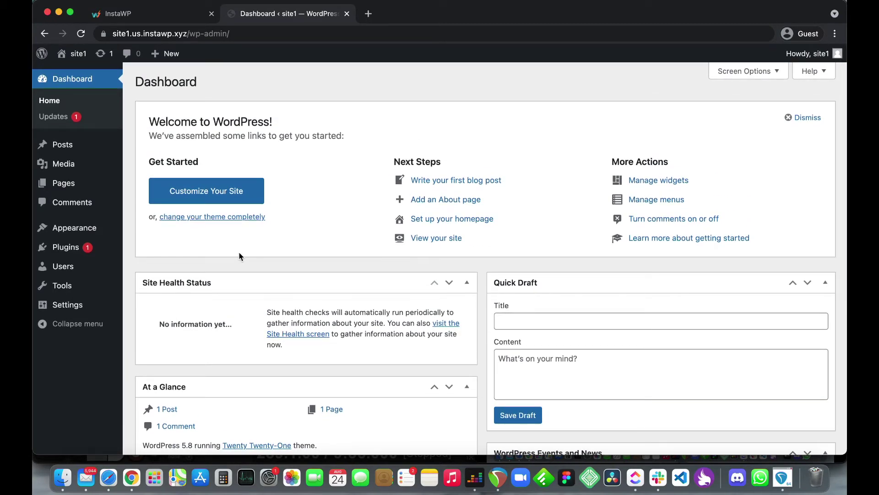
# Step: Go to the InstaWP account sign-in page and enter the account e-mail address
pyautogui.click(173, 17)
pyautogui.scroll(-1, 312, 255)
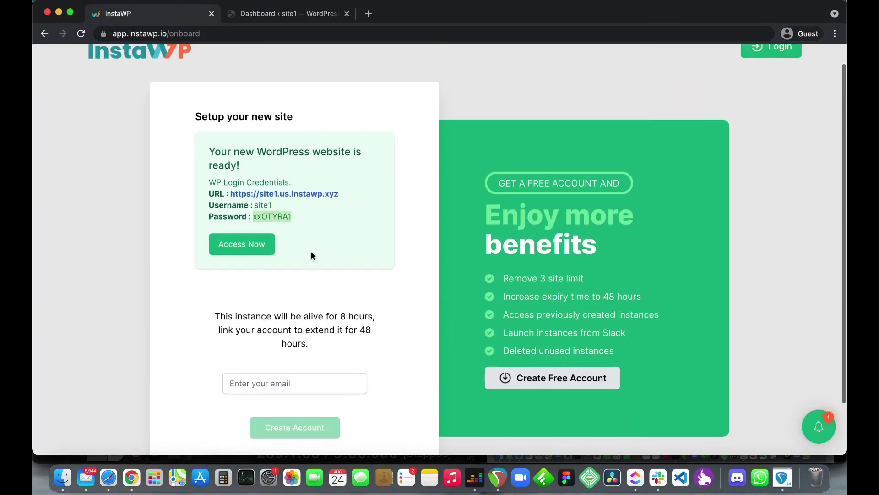
pyautogui.click(417, 240)
pyautogui.scroll(2, 401, 320)
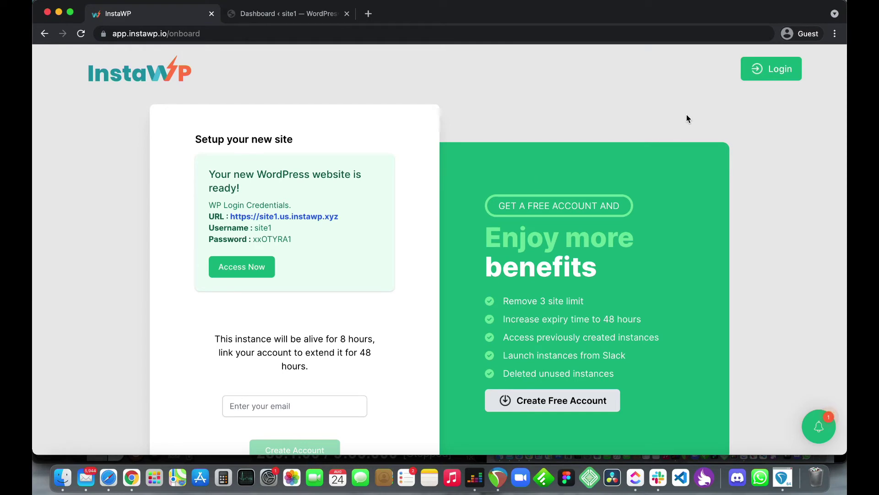
pyautogui.click(760, 71)
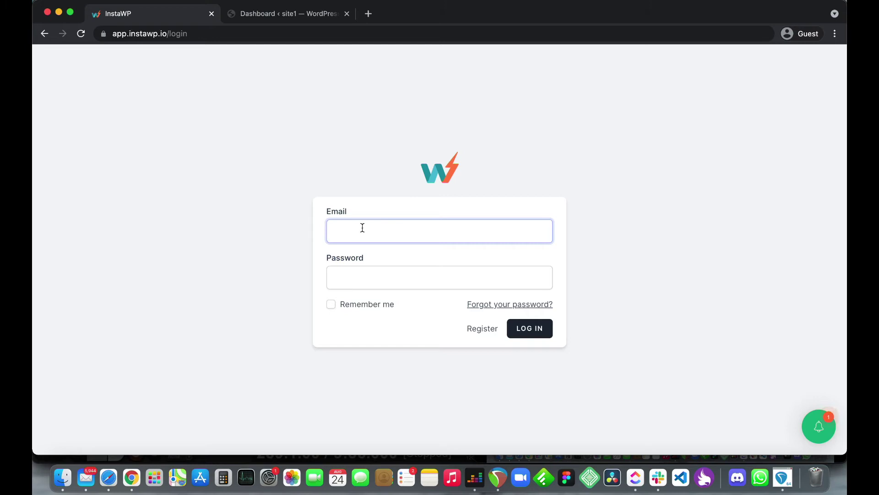
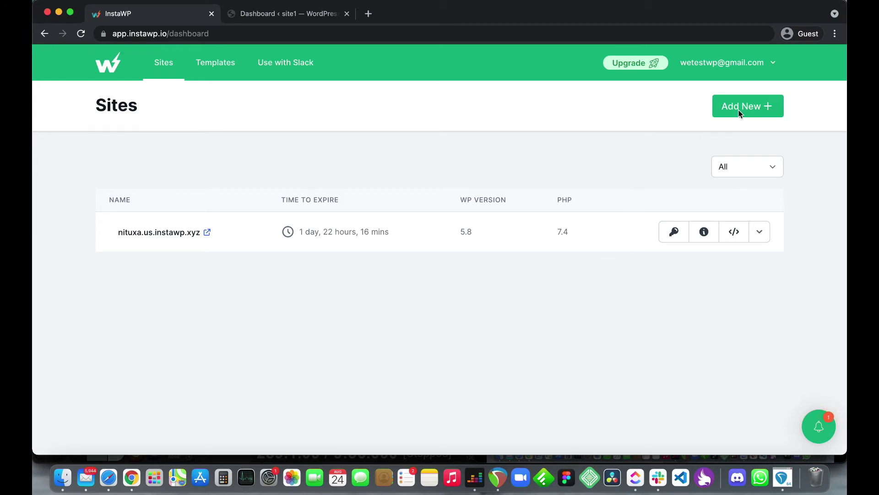
# Step: Create a new site from Add New, keeping the default setup settings
pyautogui.click(739, 110)
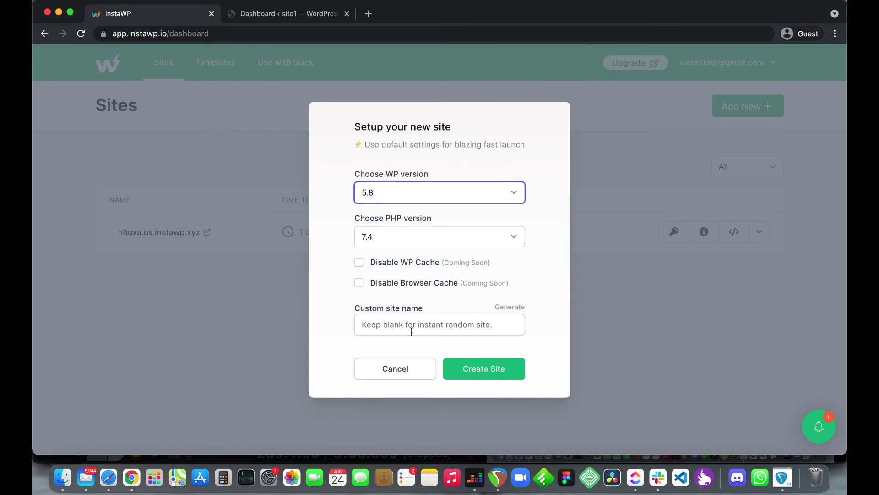
pyautogui.click(463, 366)
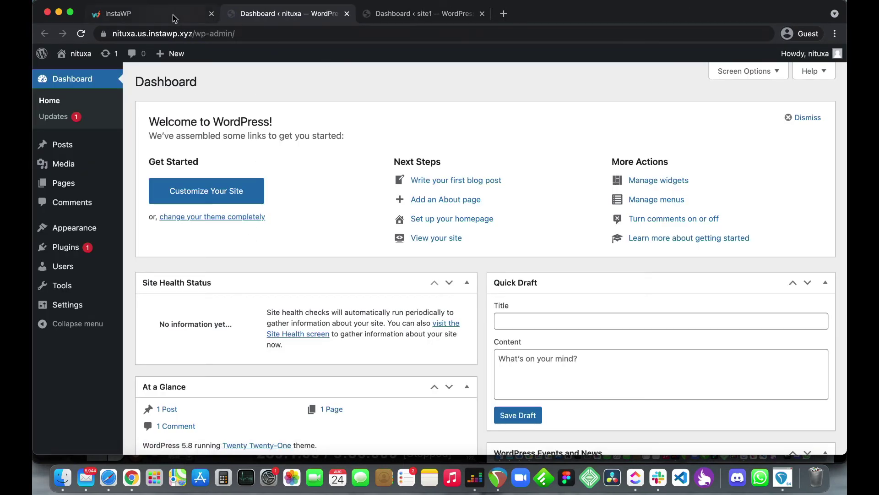
# Step: Close the nituxa tab, auto-login to viname's WordPress dashboard, then return to Sites
pyautogui.click(346, 15)
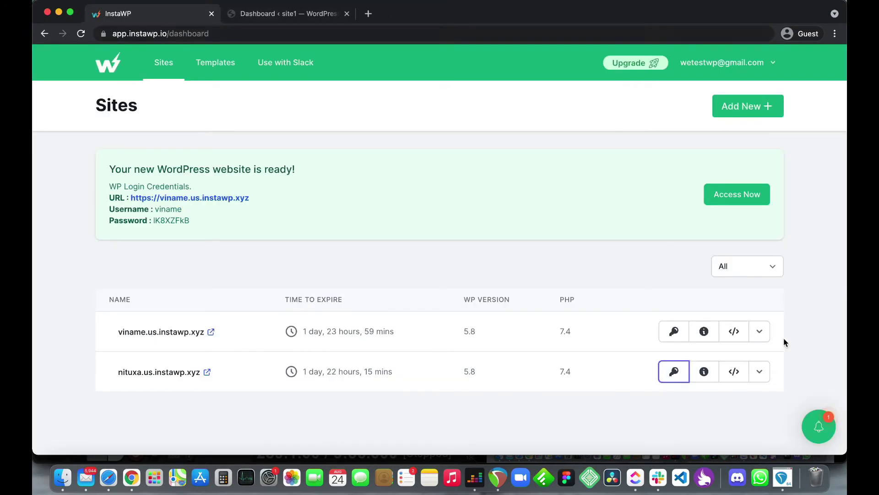
pyautogui.click(674, 333)
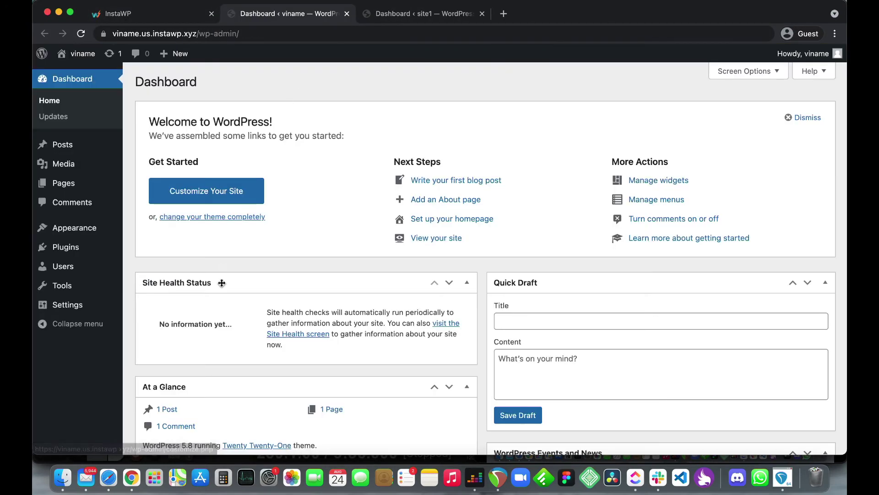
pyautogui.click(179, 14)
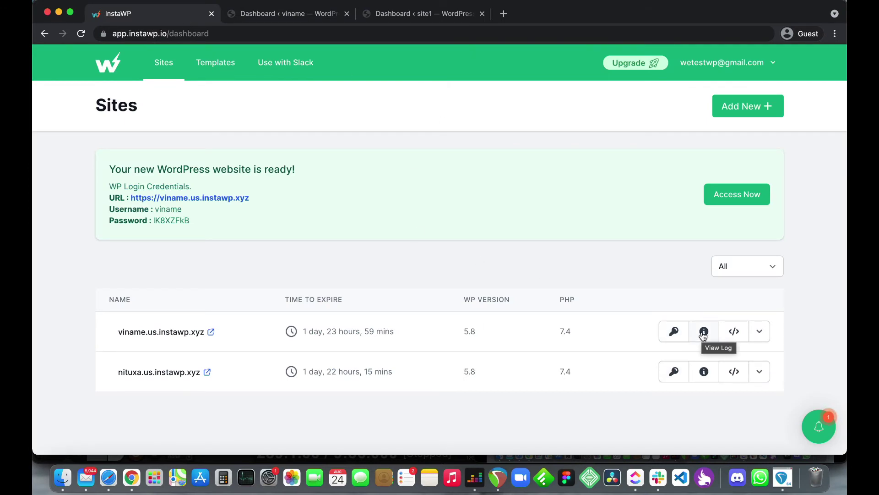
# Step: Open wp-config.php in the viname site's code editor
pyautogui.click(734, 332)
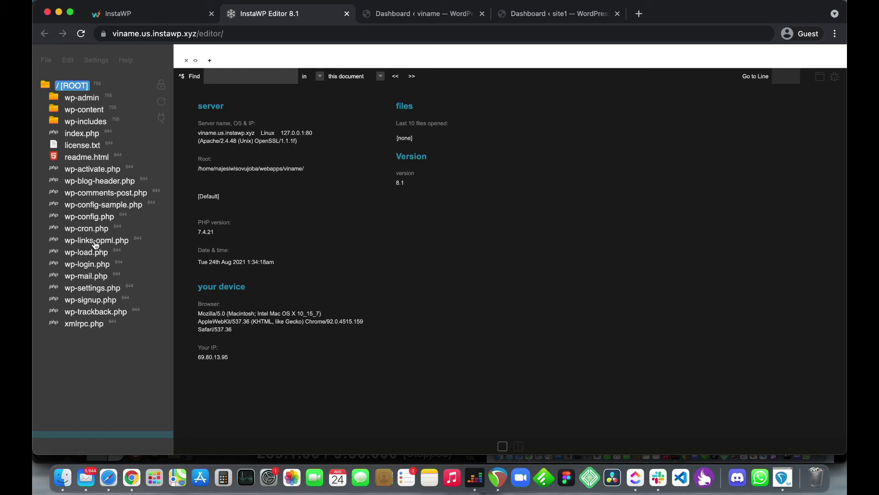
pyautogui.click(92, 217)
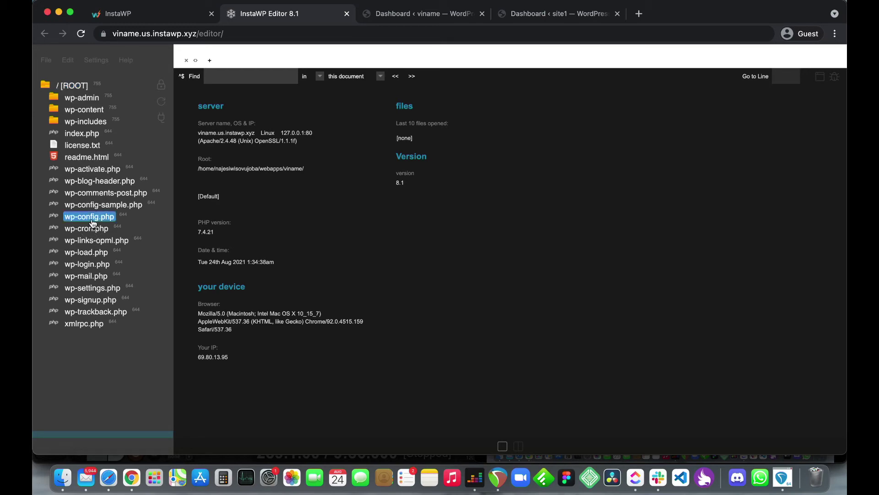
pyautogui.doubleClick(93, 223)
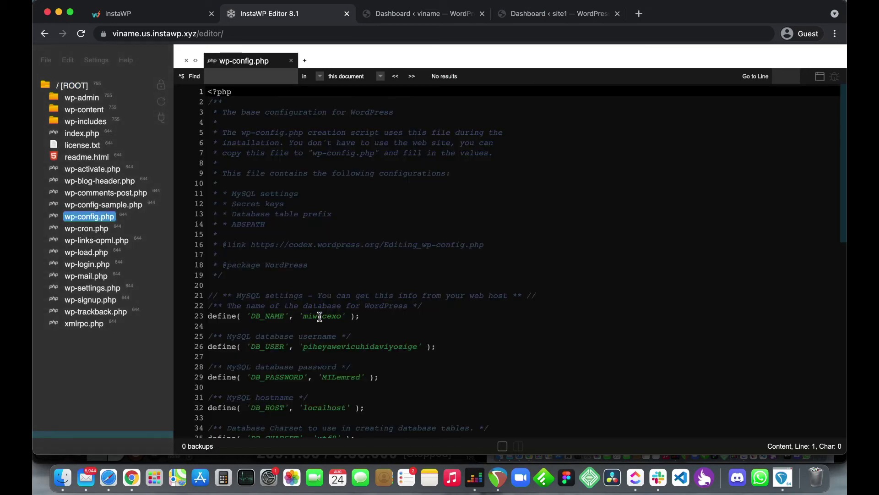
# Step: Add a blank line after line 78 of wp-config.php and close the editor
pyautogui.scroll(-10, 320, 316)
pyautogui.click(433, 423)
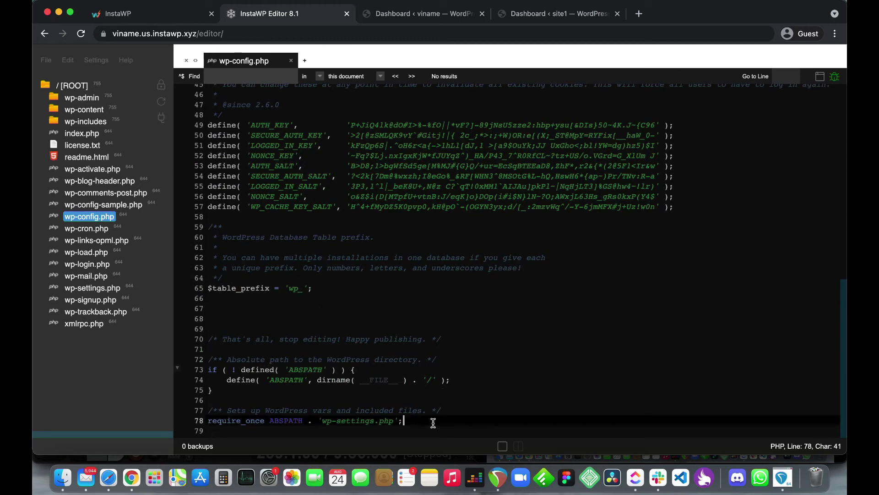
pyautogui.press('Return')
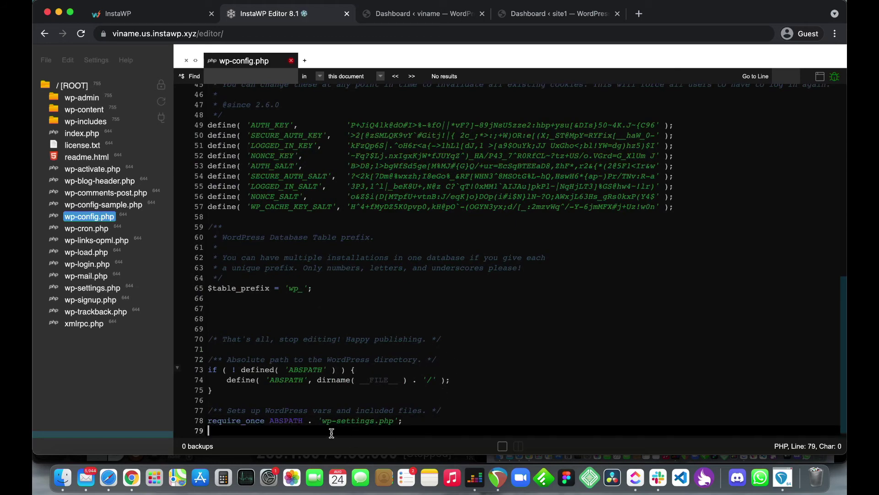
pyautogui.scroll(2, 328, 434)
pyautogui.scroll(-3, 330, 432)
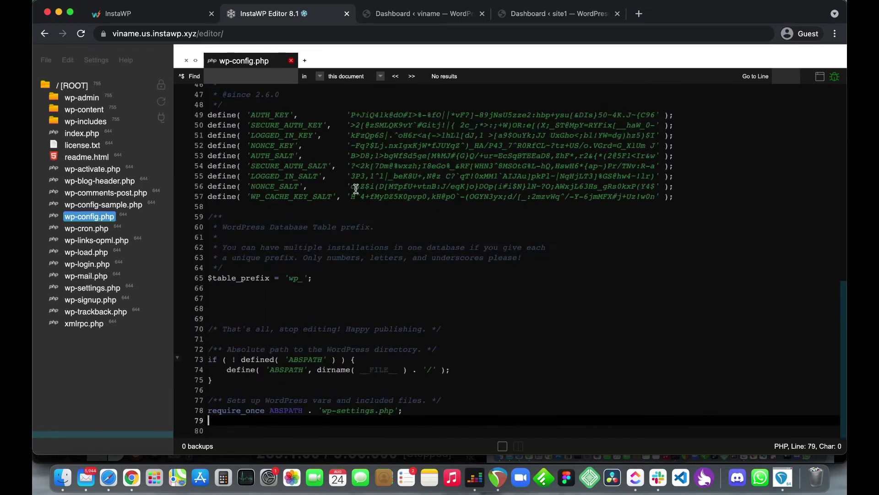
pyautogui.click(347, 15)
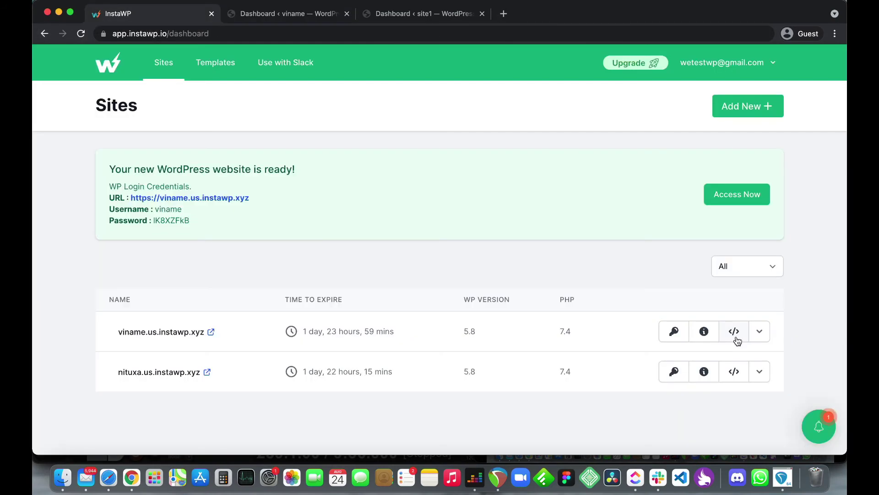
# Step: View the viname site's login credentials, then dismiss them
pyautogui.click(759, 333)
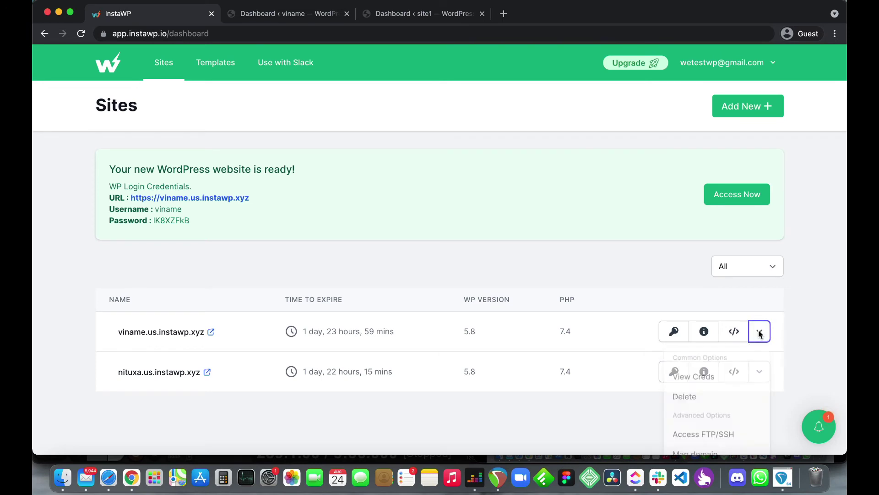
pyautogui.scroll(-2, 725, 380)
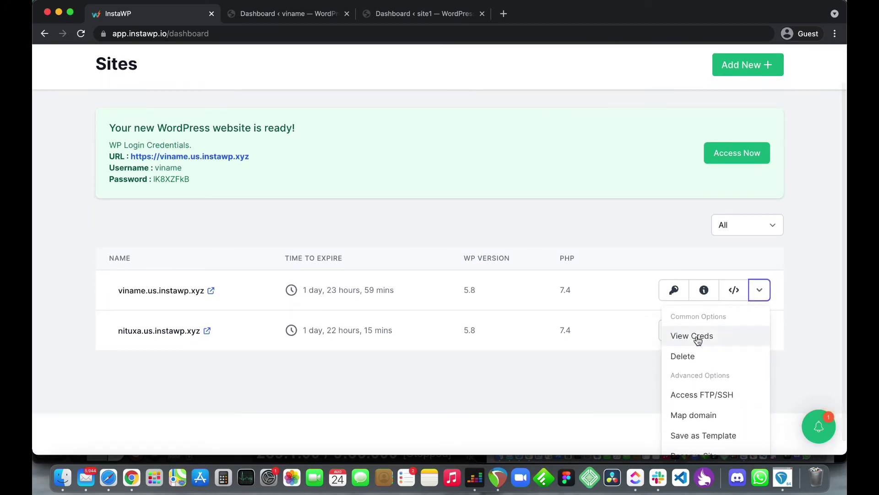
pyautogui.scroll(-1, 699, 336)
pyautogui.click(691, 322)
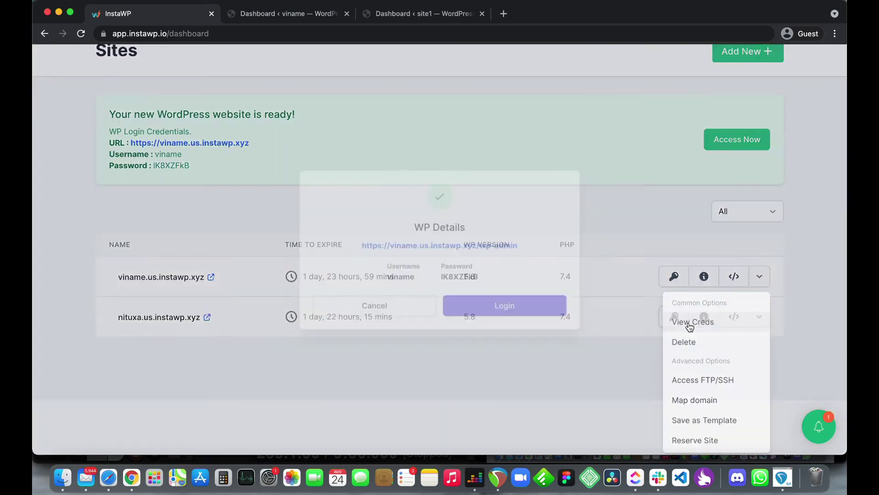
pyautogui.click(400, 310)
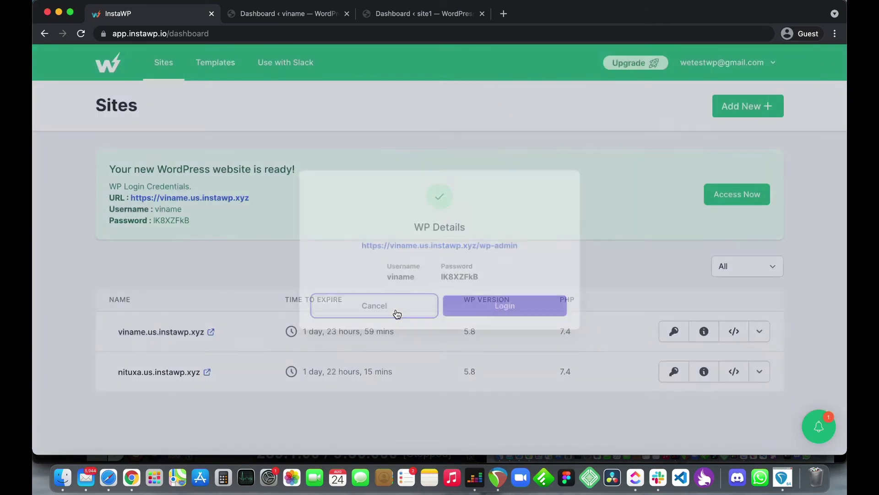
# Step: Open the nituxa site's options menu to begin deleting it
pyautogui.click(758, 332)
pyautogui.scroll(-3, 733, 355)
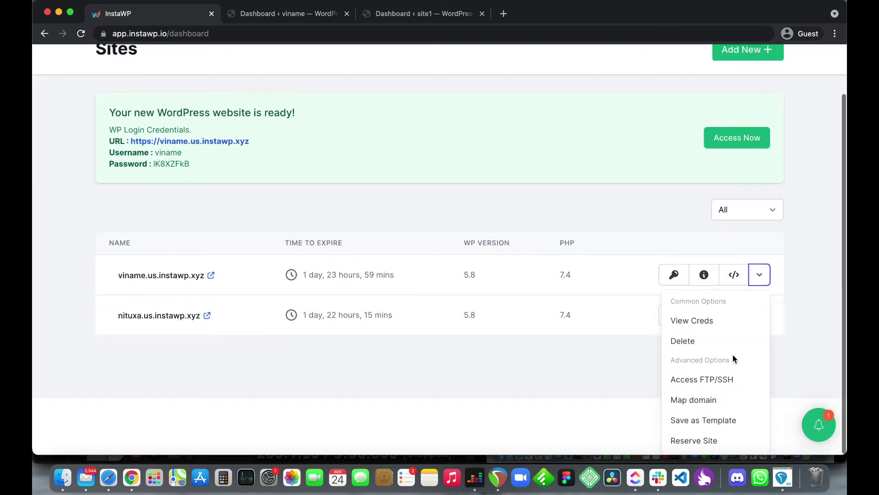
pyautogui.click(594, 354)
pyautogui.click(759, 374)
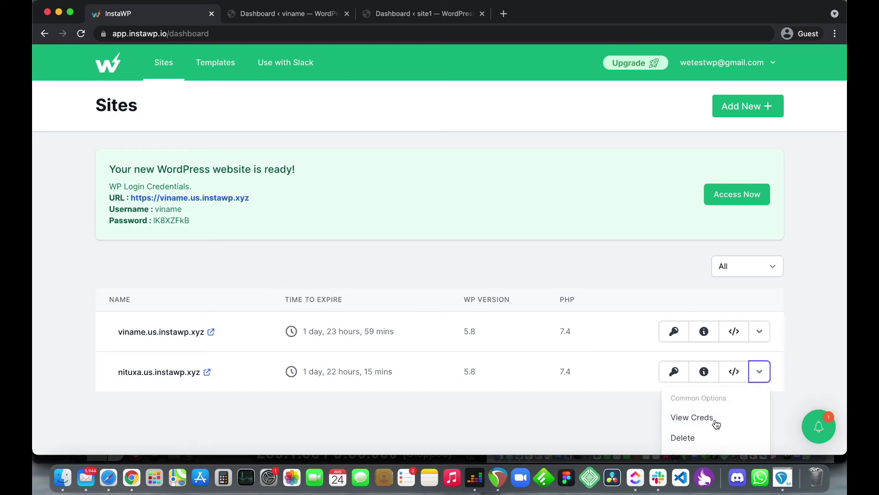
pyautogui.scroll(-3, 715, 422)
# Step: Confirm deleting nituxa.us.instawp.xyz from the server, leaving viname.us.instawp.xyz as the only site
pyautogui.click(683, 366)
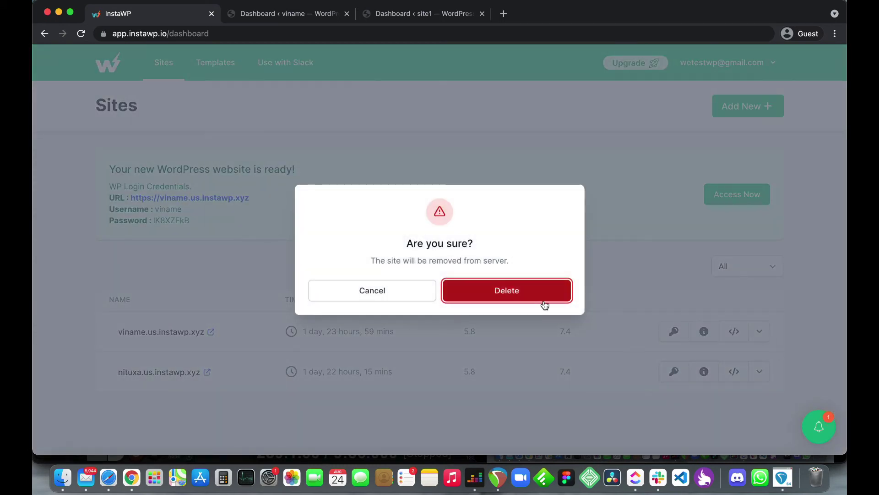
pyautogui.click(524, 293)
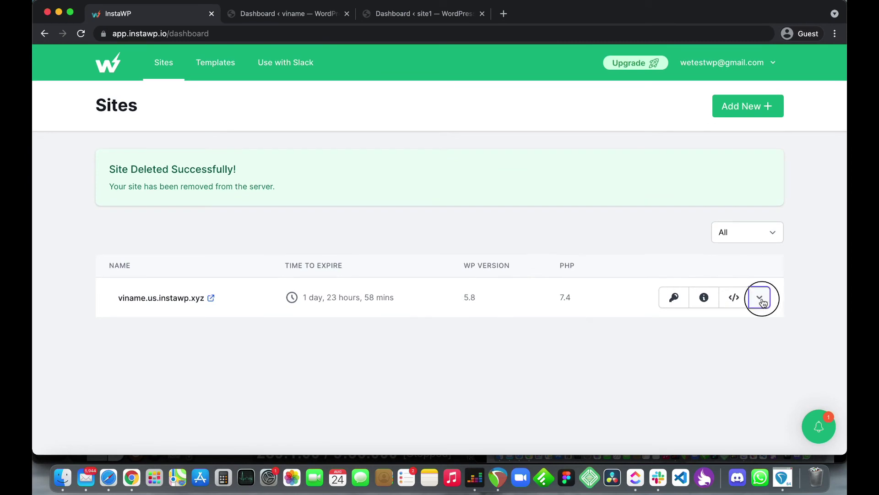
pyautogui.click(760, 295)
pyautogui.scroll(-1, 716, 396)
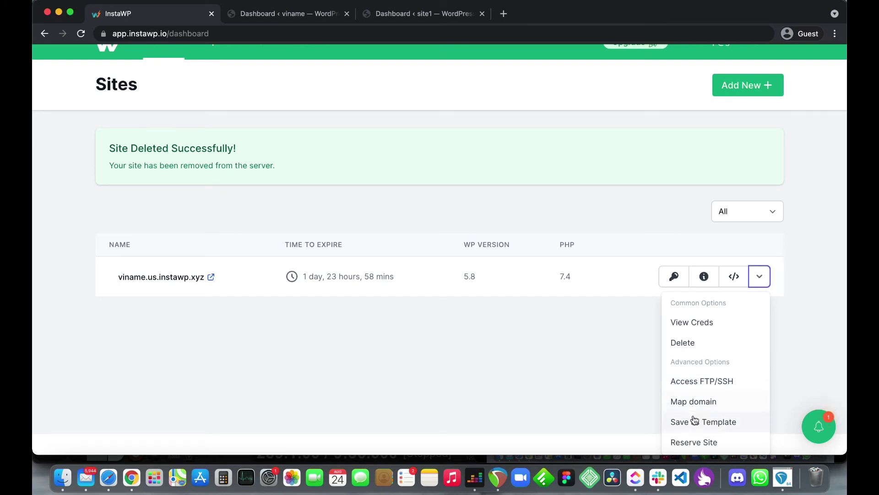
pyautogui.click(692, 387)
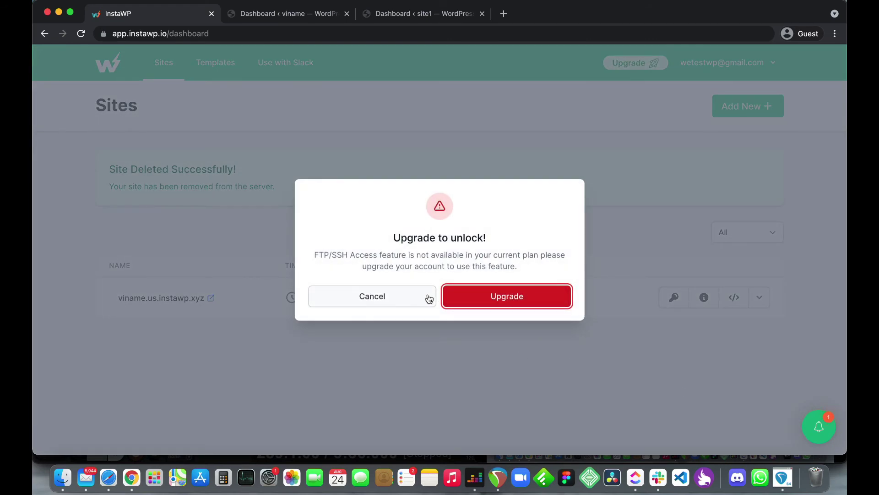
pyautogui.click(467, 305)
pyautogui.scroll(-3, 385, 293)
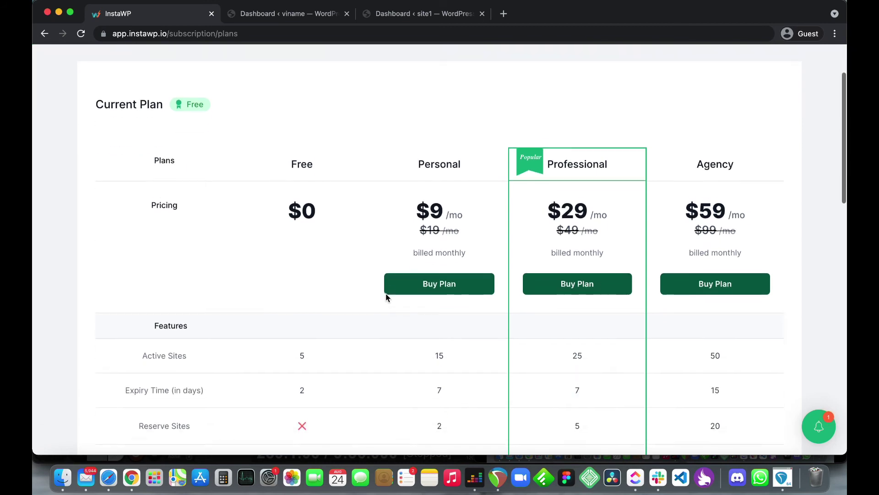
pyautogui.scroll(2, 386, 297)
pyautogui.scroll(-5, 386, 297)
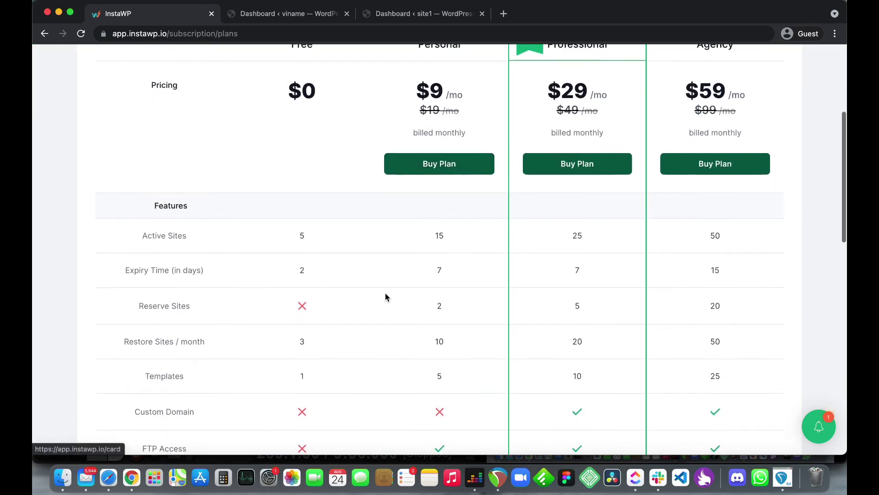
pyautogui.scroll(-5, 385, 297)
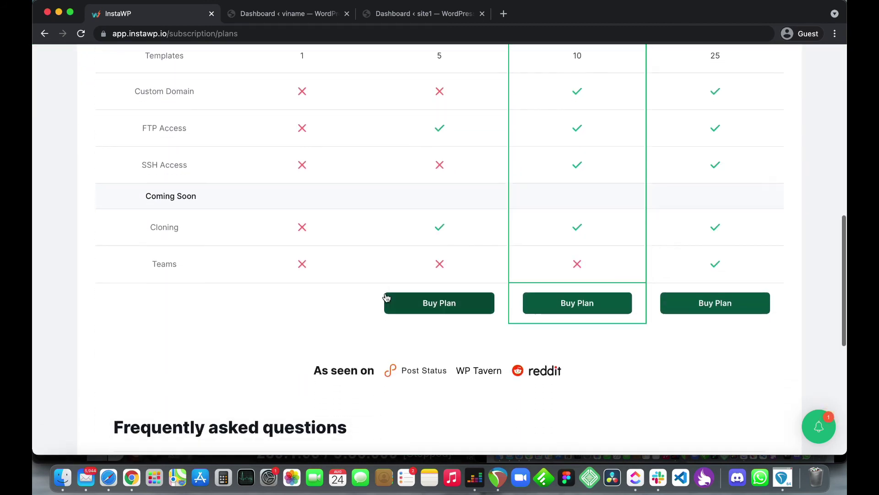
pyautogui.scroll(8, 386, 296)
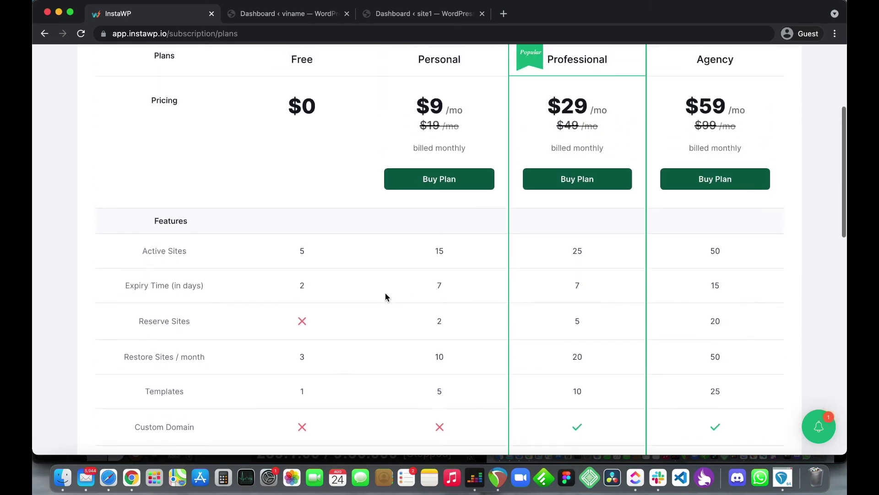
pyautogui.scroll(-2, 390, 295)
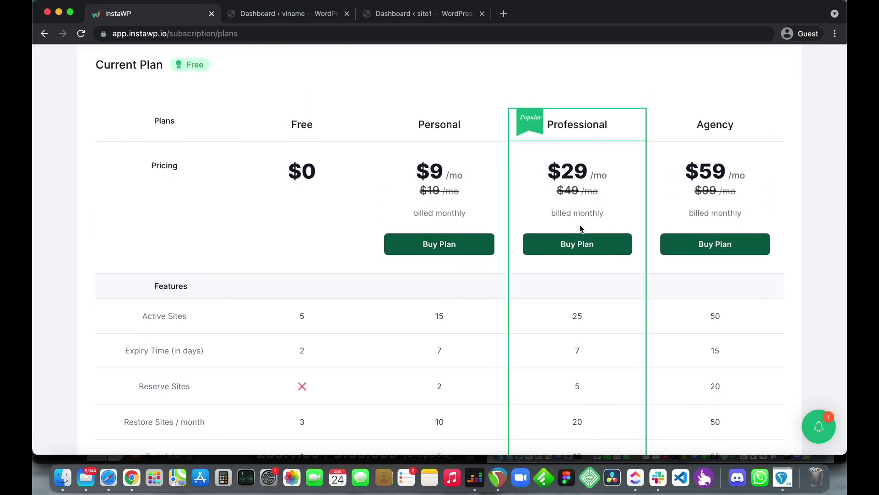
pyautogui.scroll(4, 580, 227)
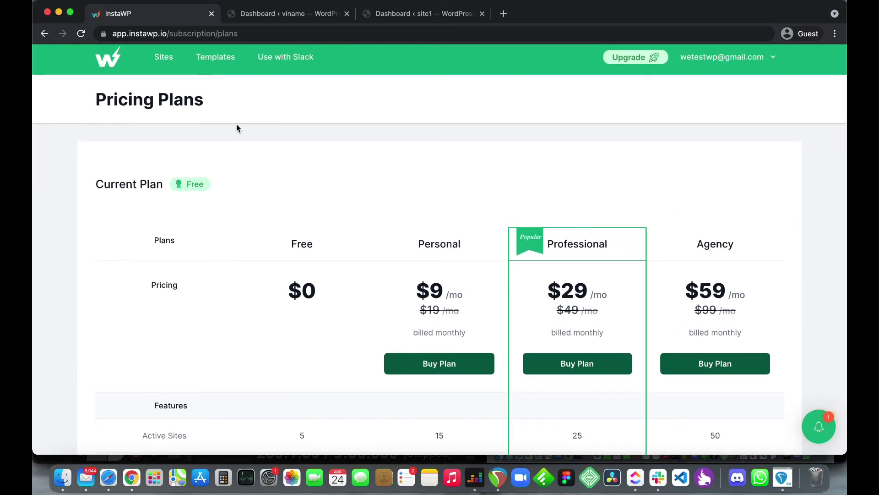
pyautogui.click(45, 33)
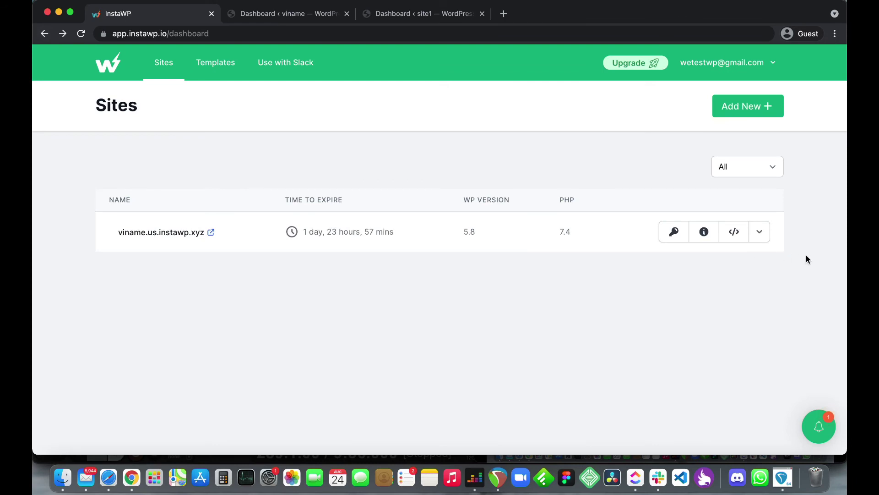
pyautogui.click(760, 234)
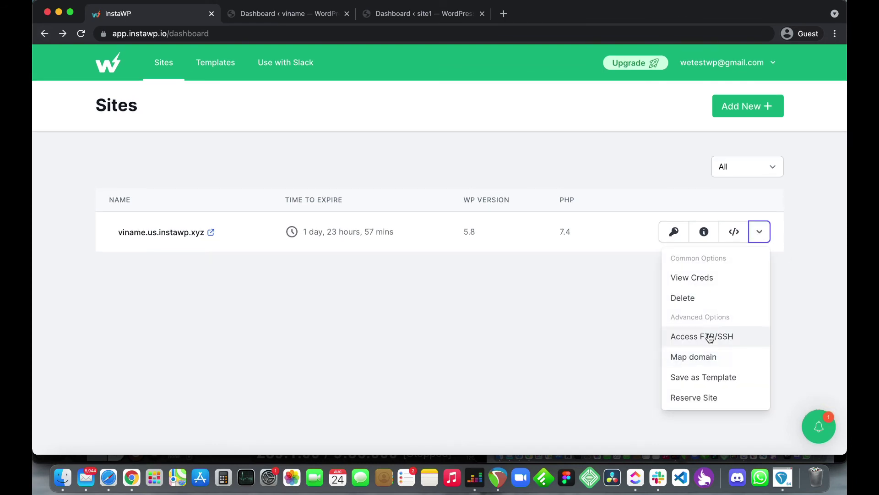
pyautogui.click(703, 362)
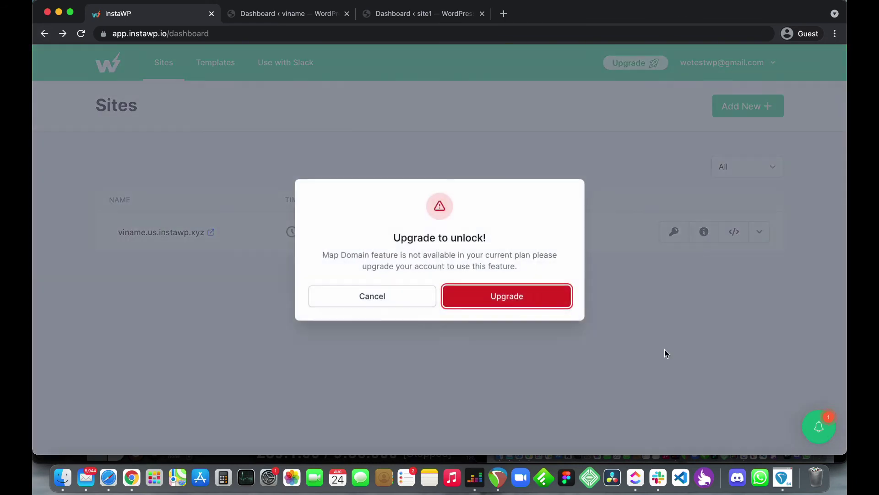
pyautogui.click(412, 304)
pyautogui.click(759, 233)
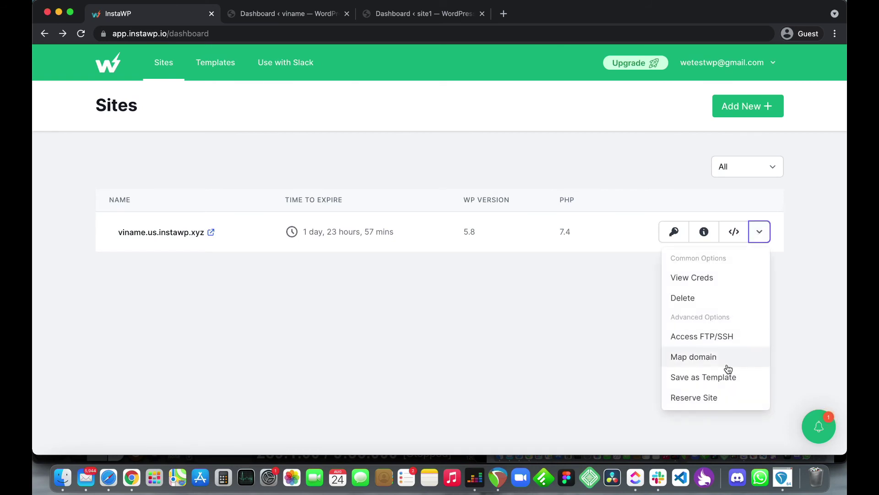
pyautogui.click(709, 383)
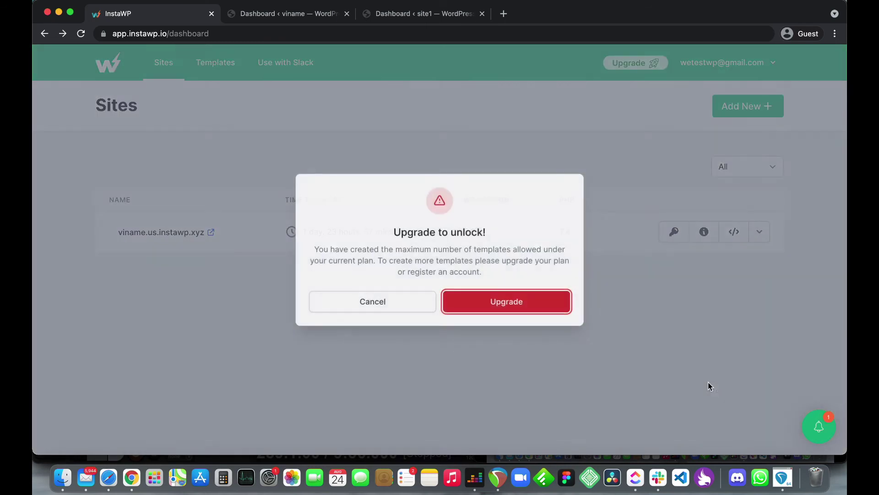
pyautogui.click(404, 302)
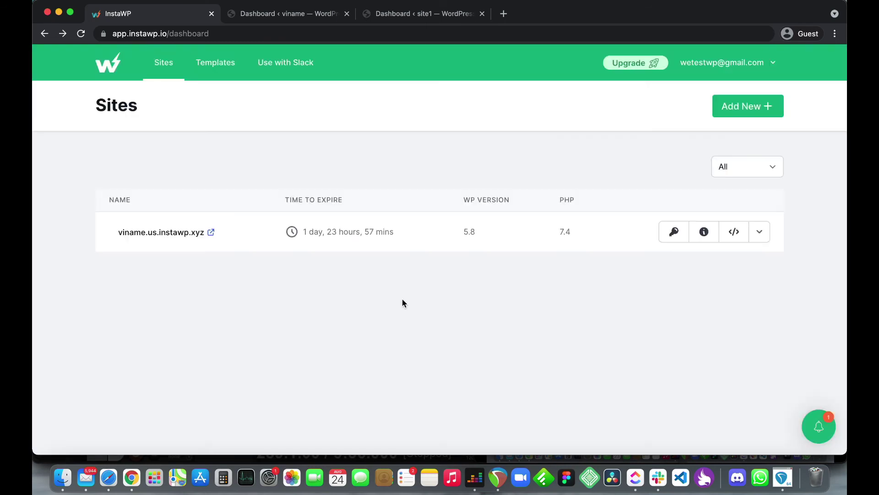
pyautogui.click(758, 232)
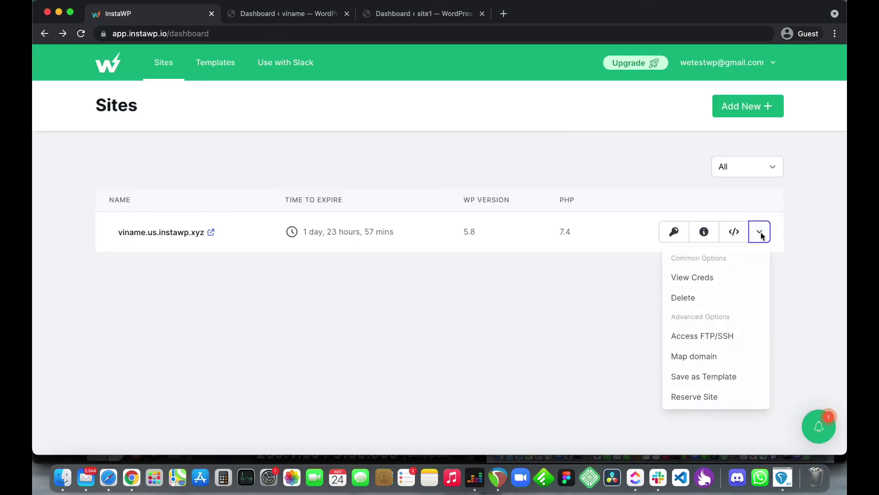
pyautogui.click(719, 381)
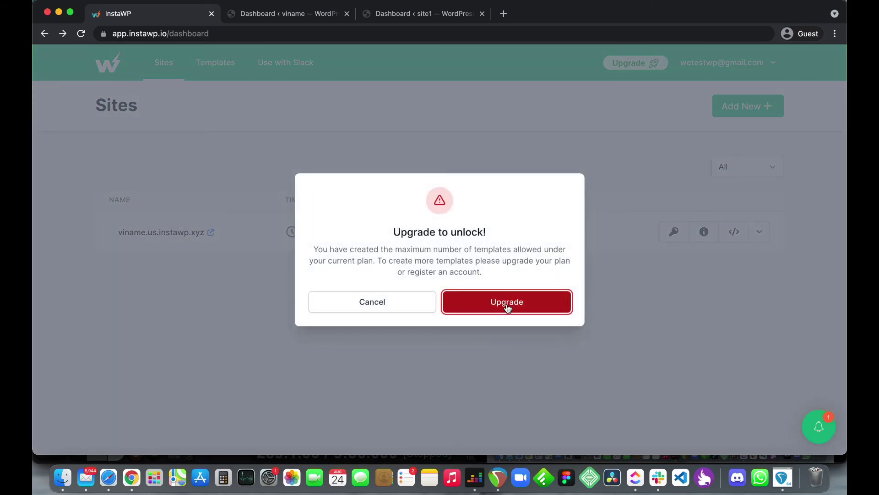
pyautogui.click(393, 308)
pyautogui.click(759, 233)
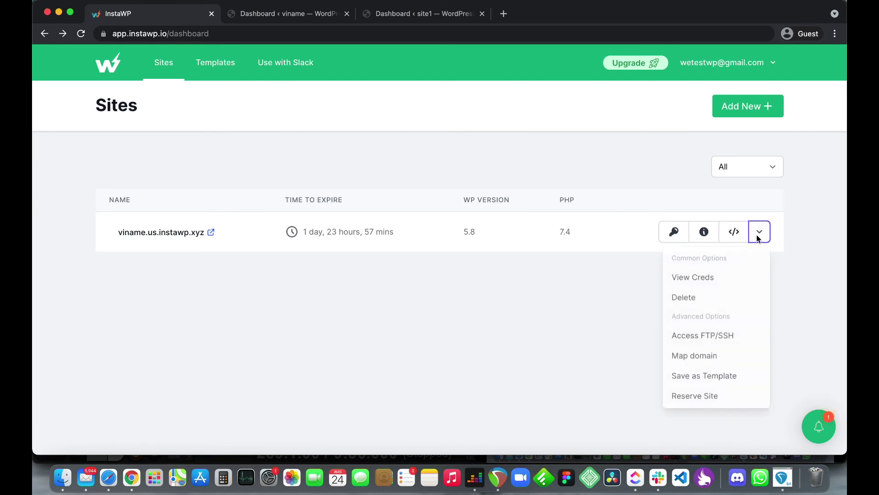
pyautogui.click(711, 399)
pyautogui.click(416, 297)
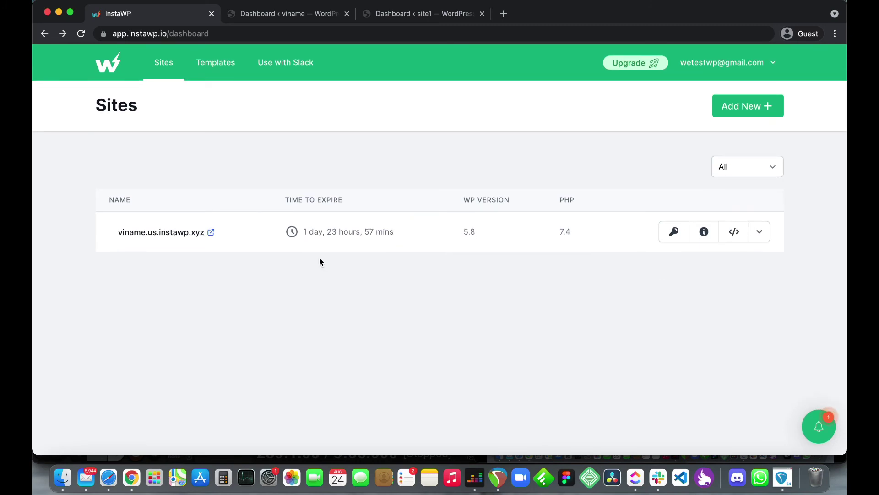
# Step: Delete the existing Standard template from the Templates list
pyautogui.click(214, 66)
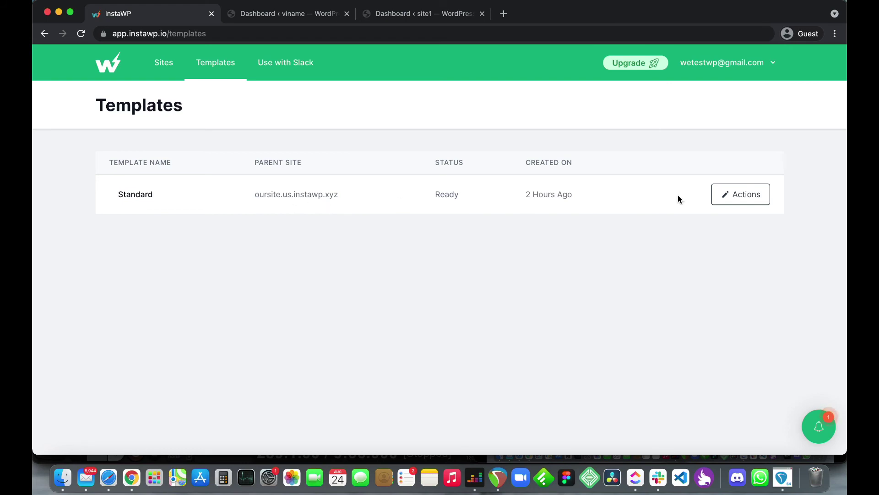
pyautogui.click(722, 194)
pyautogui.click(700, 241)
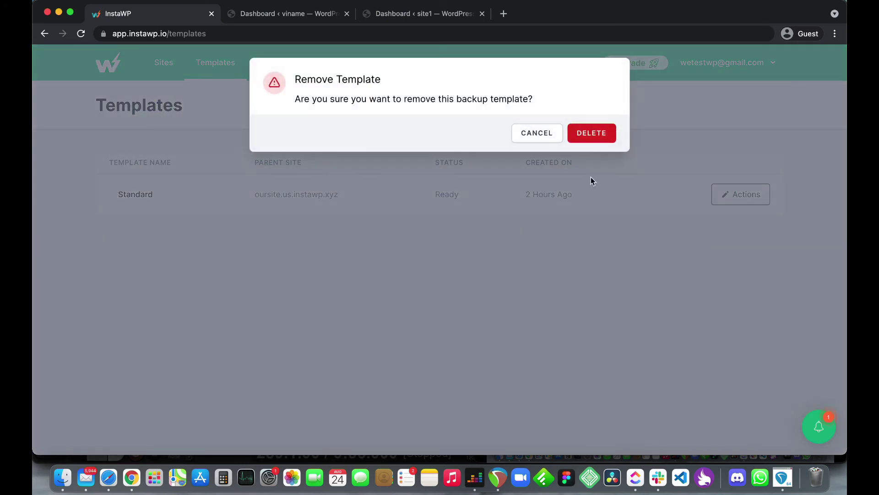
pyautogui.click(592, 137)
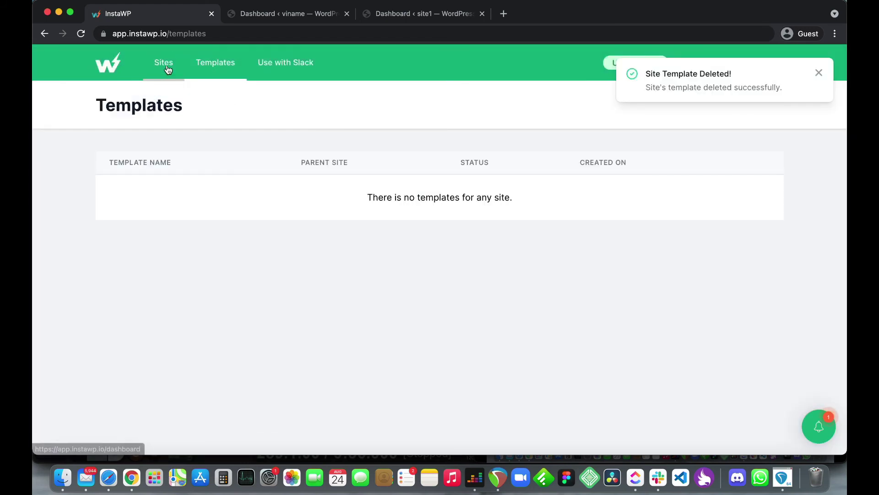
# Step: Save the viname site as a new template named Standard
pyautogui.click(166, 64)
pyautogui.click(759, 232)
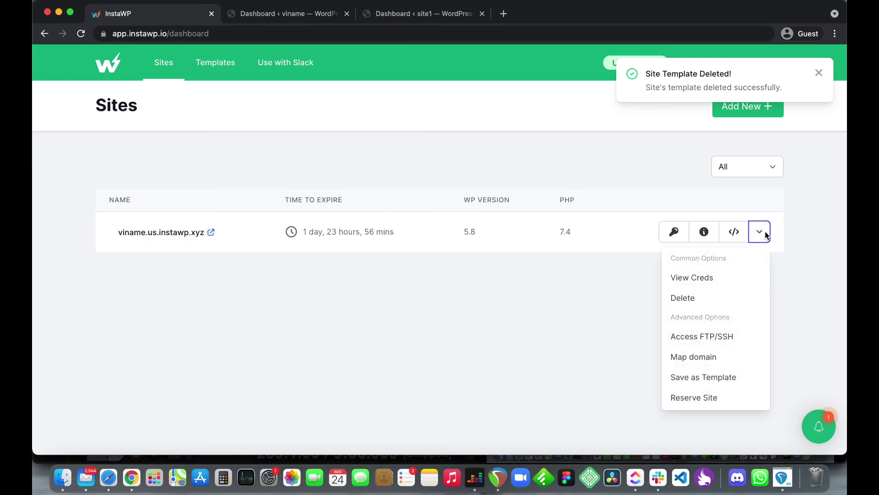
pyautogui.click(705, 378)
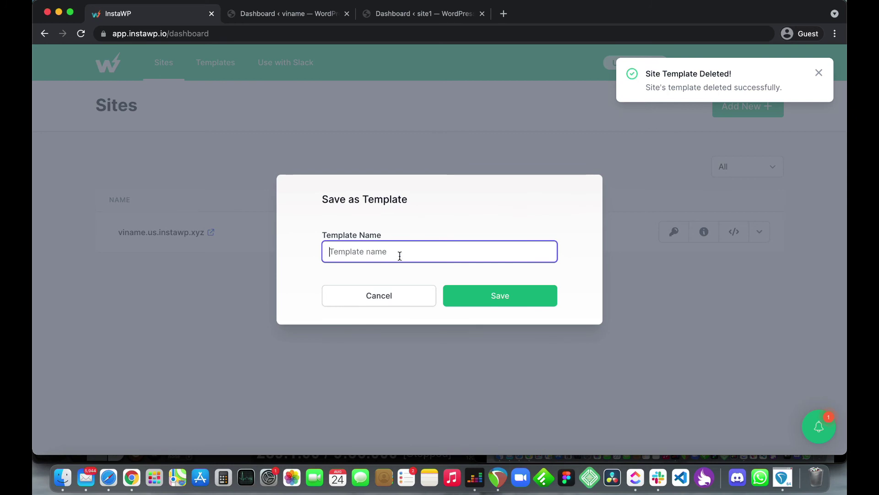
pyautogui.write('Standard')
pyautogui.click(495, 306)
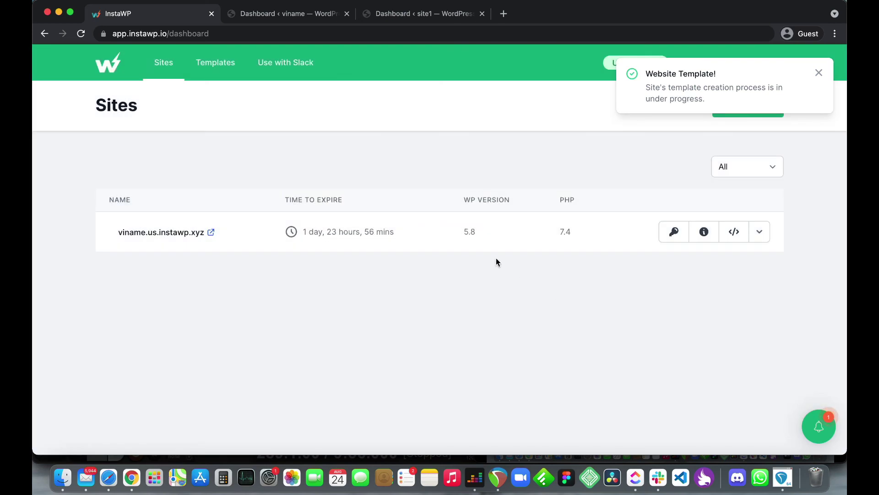
# Step: Try saving another template from viname and dismiss the upgrade prompt
pyautogui.click(818, 73)
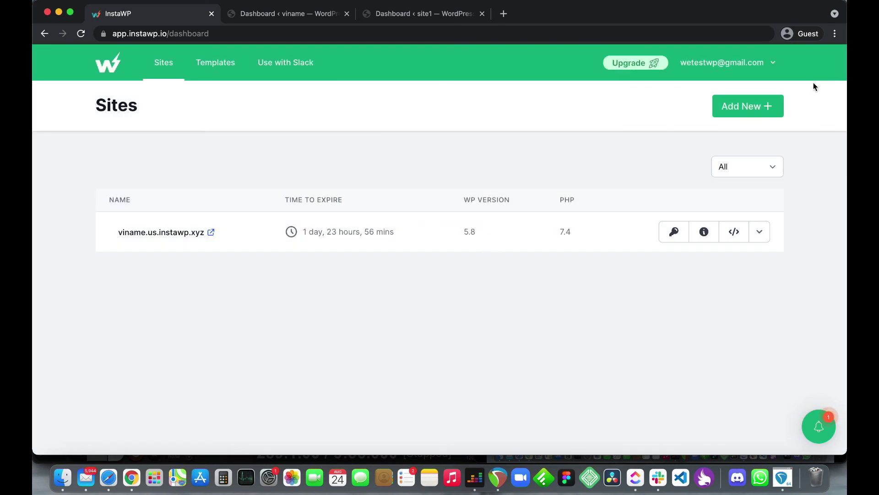
pyautogui.click(760, 233)
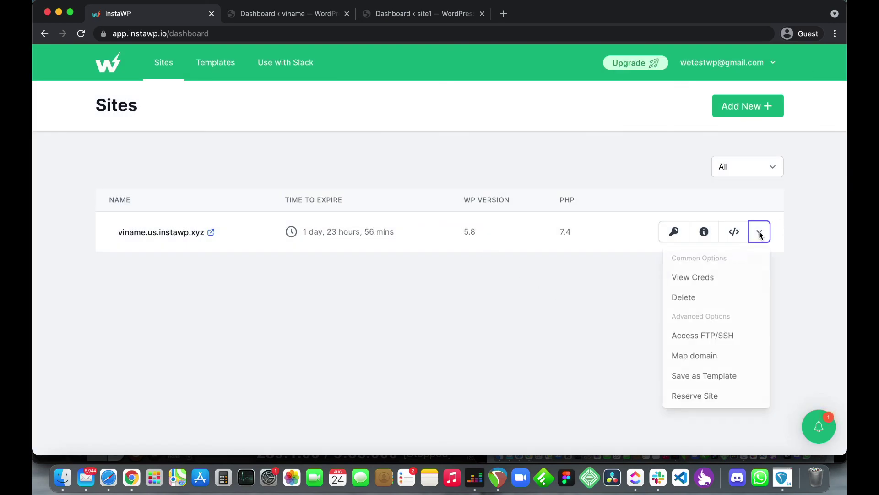
pyautogui.click(706, 378)
pyautogui.click(404, 307)
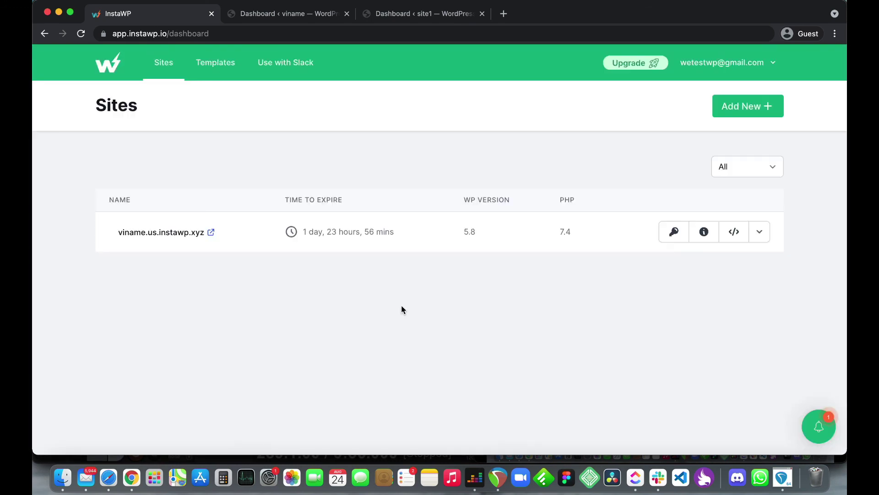
# Step: Open the Slack integration and view the InstaWP app's details and commands
pyautogui.click(273, 73)
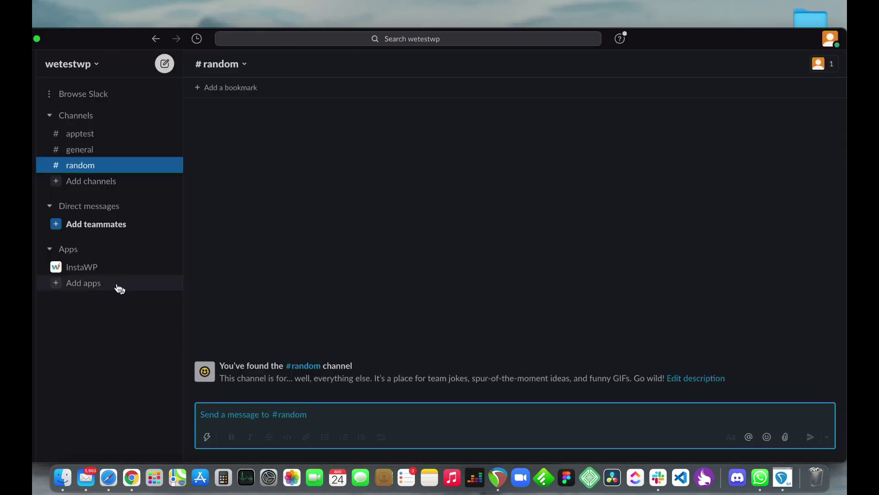
pyautogui.click(90, 268)
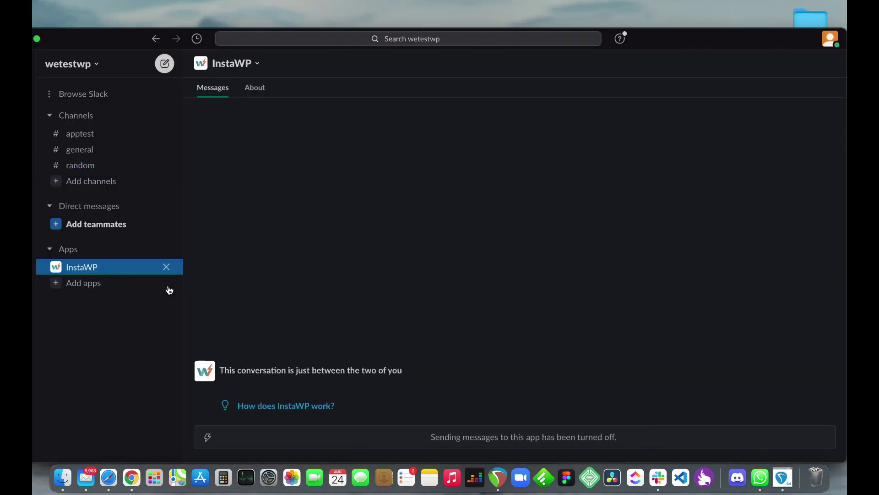
pyautogui.click(251, 407)
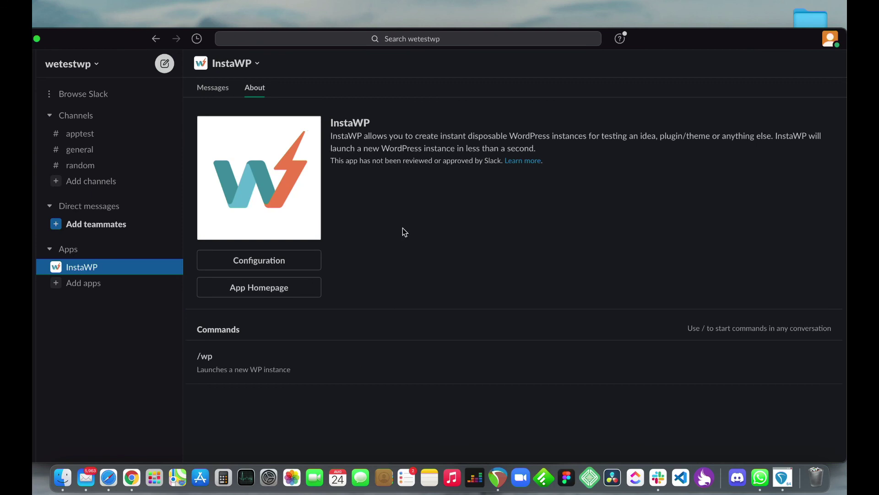
# Step: Send the /wp command in the #random channel
pyautogui.click(80, 171)
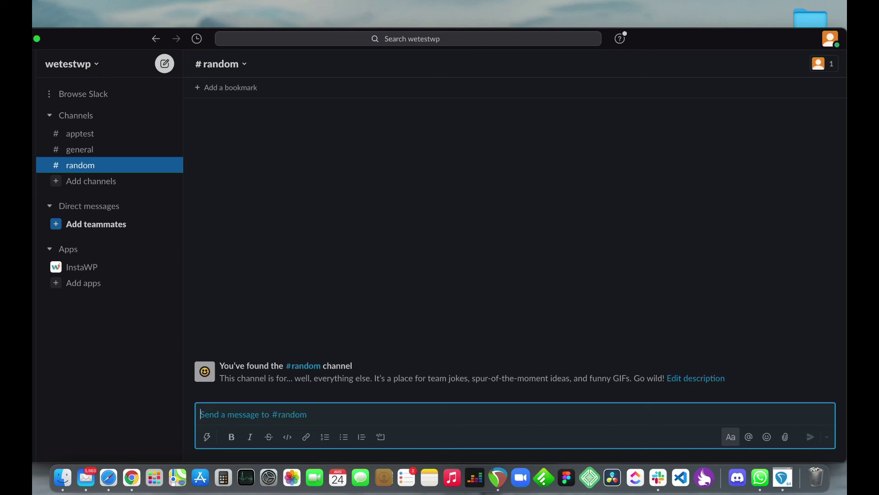
pyautogui.write('/wp')
pyautogui.press('Escape')
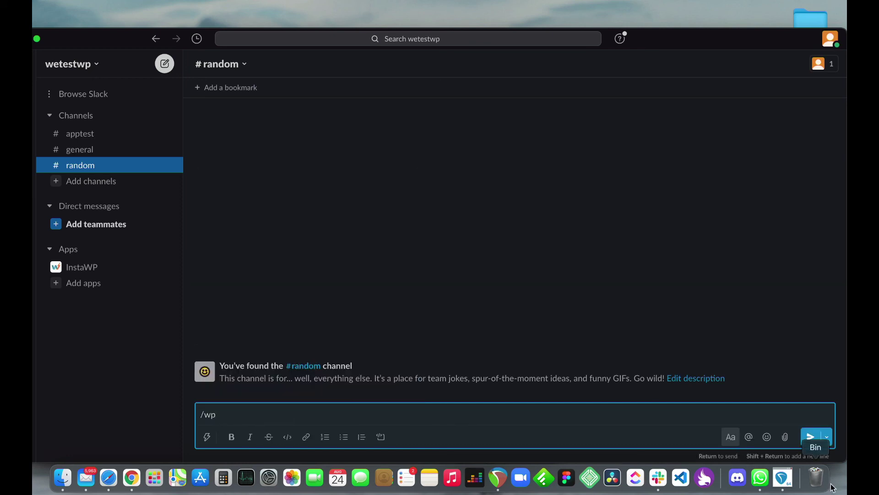
pyautogui.click(810, 437)
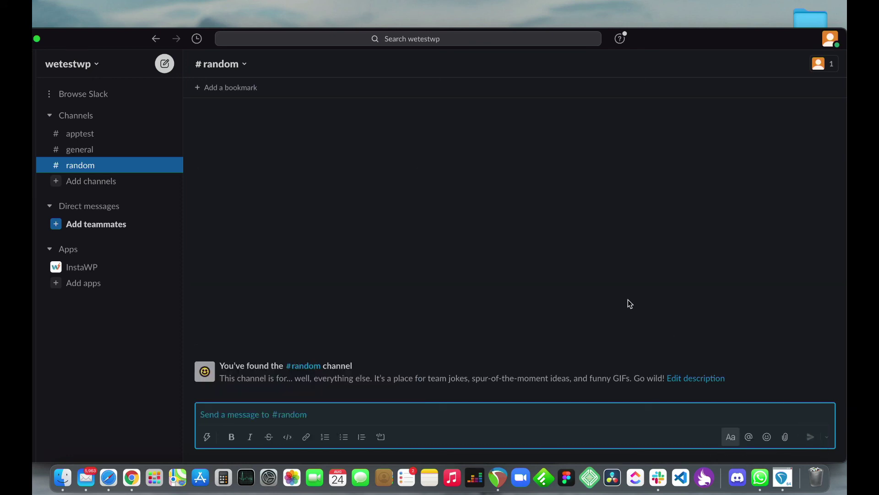